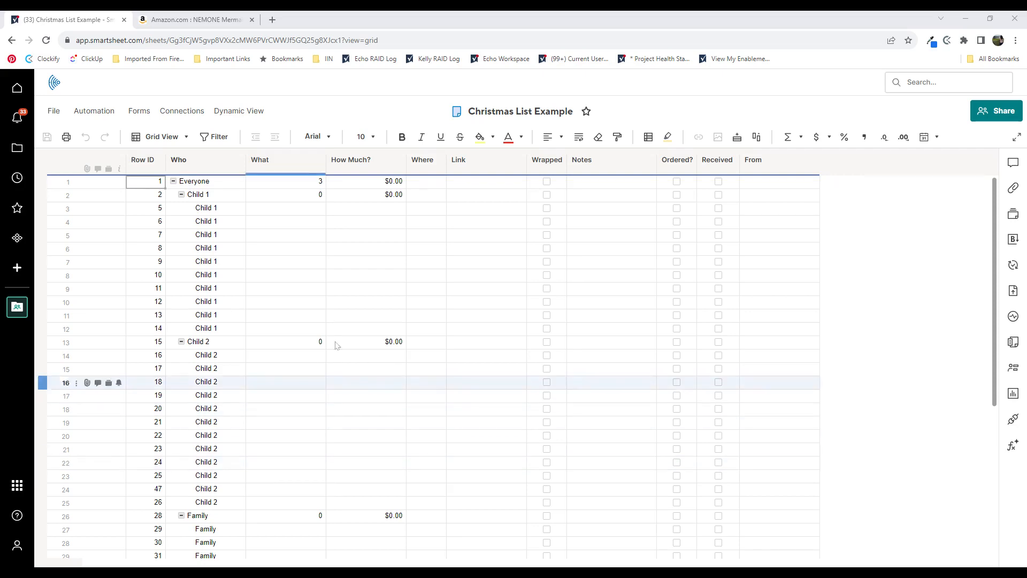
- Replace the Child 1 and Child 2 parent entries in the Who column with the two children's first names
left_click(218, 173)
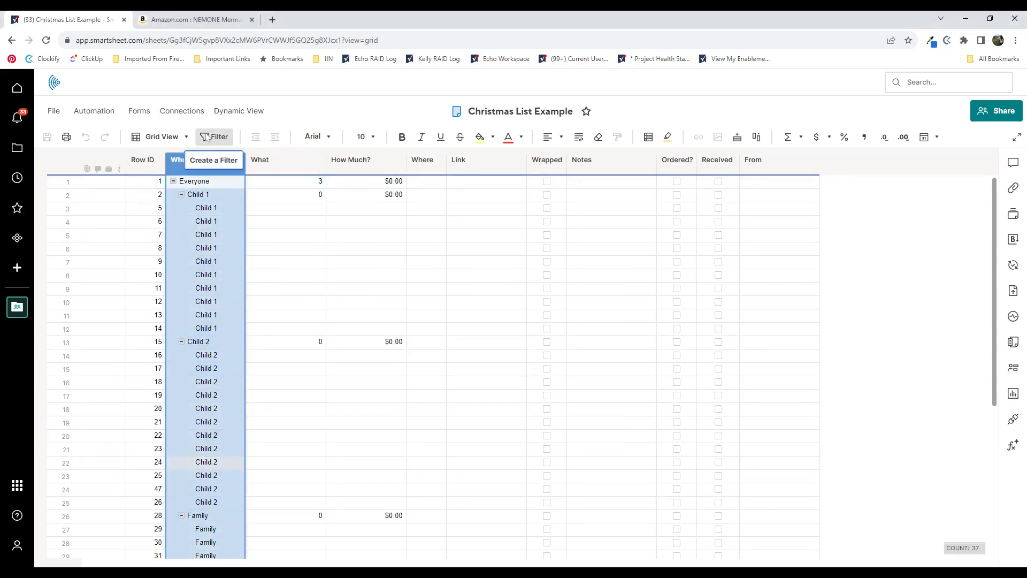
left_click(204, 182)
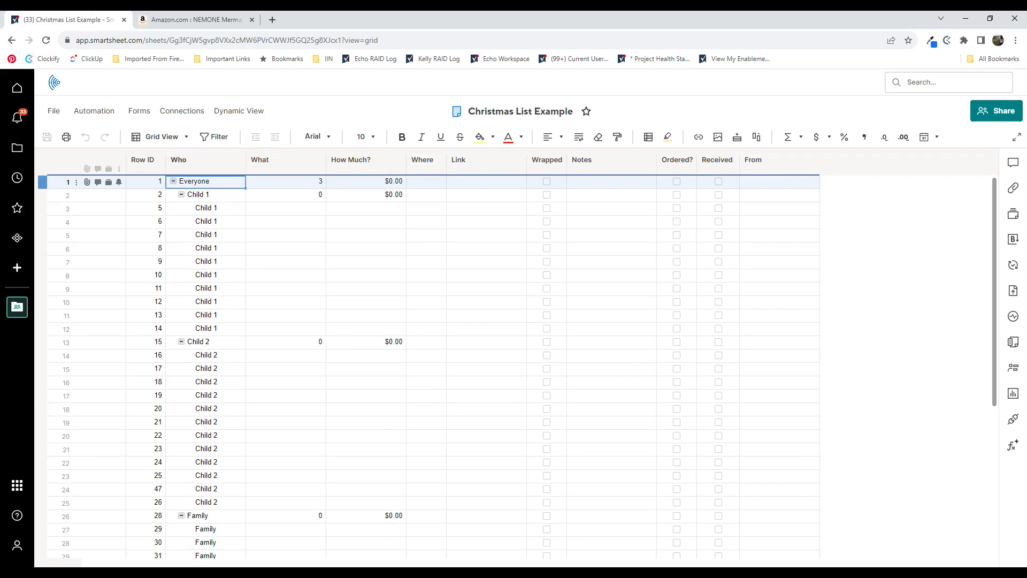
left_click(210, 201)
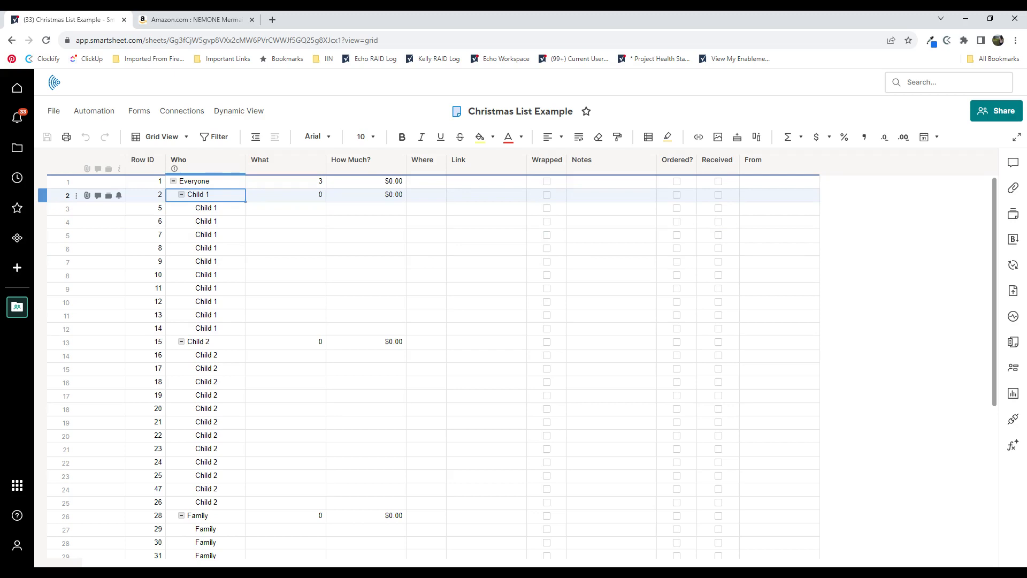
type("Kelly")
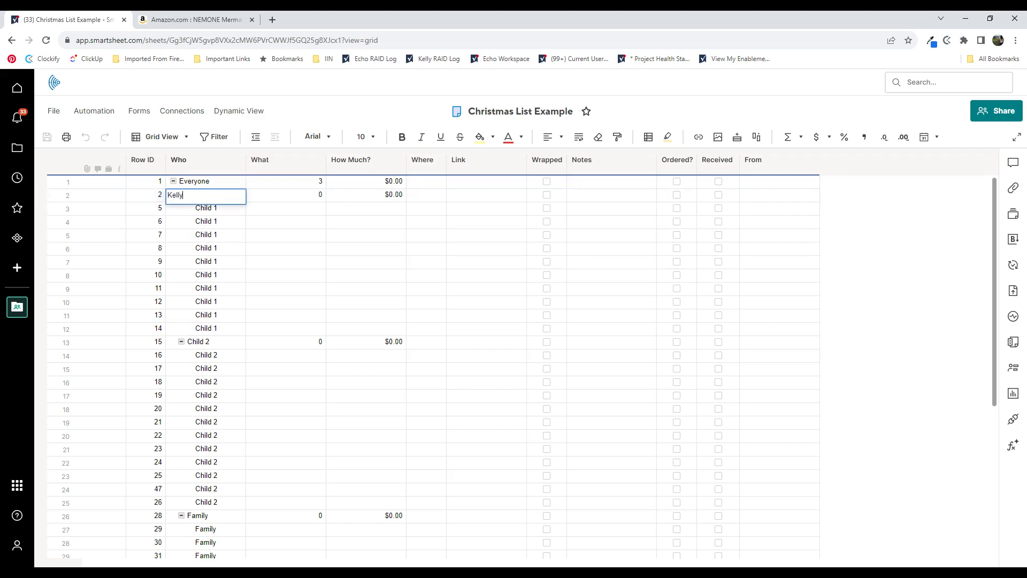
key("Return")
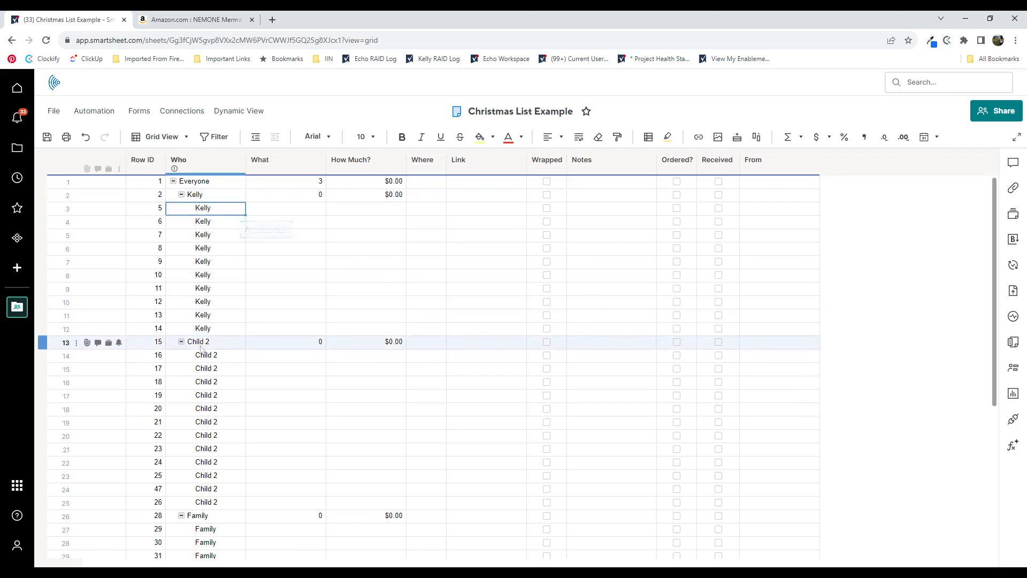
left_click(211, 345)
type("Chris")
key("Return")
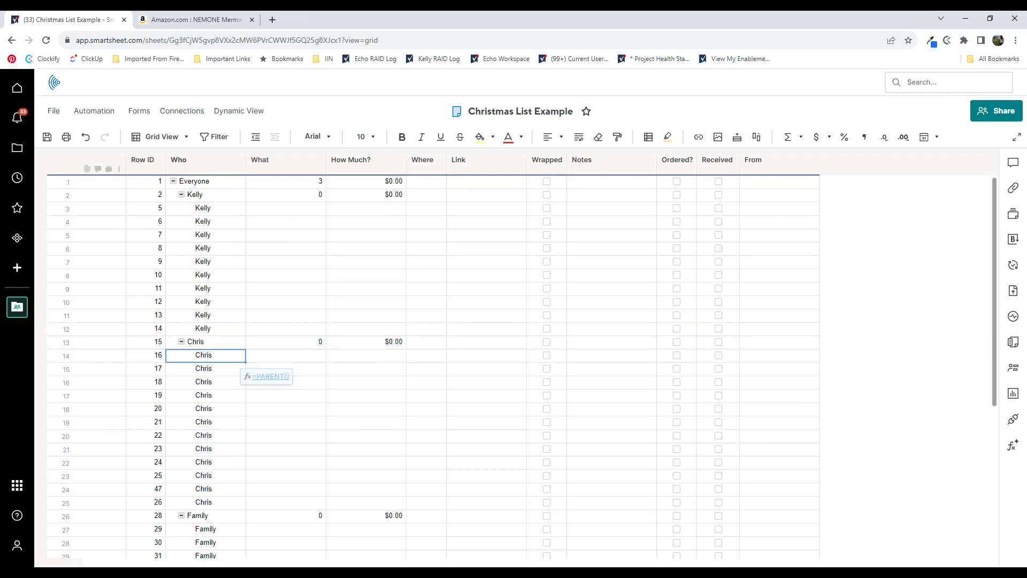
- Inspect the formula in the Who cell of row 3, directly under the first child's parent row
double_click(202, 208)
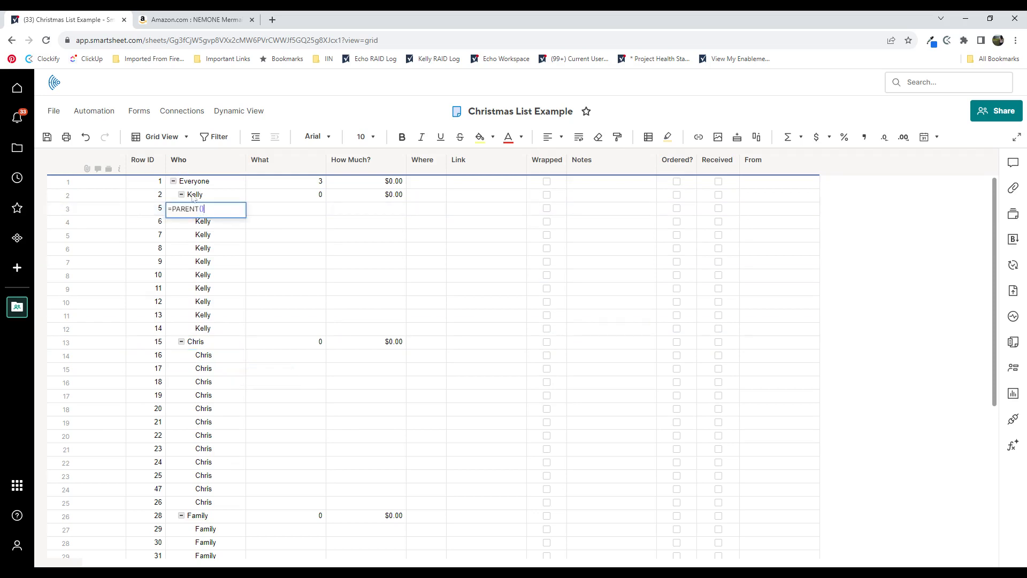
left_click(220, 225)
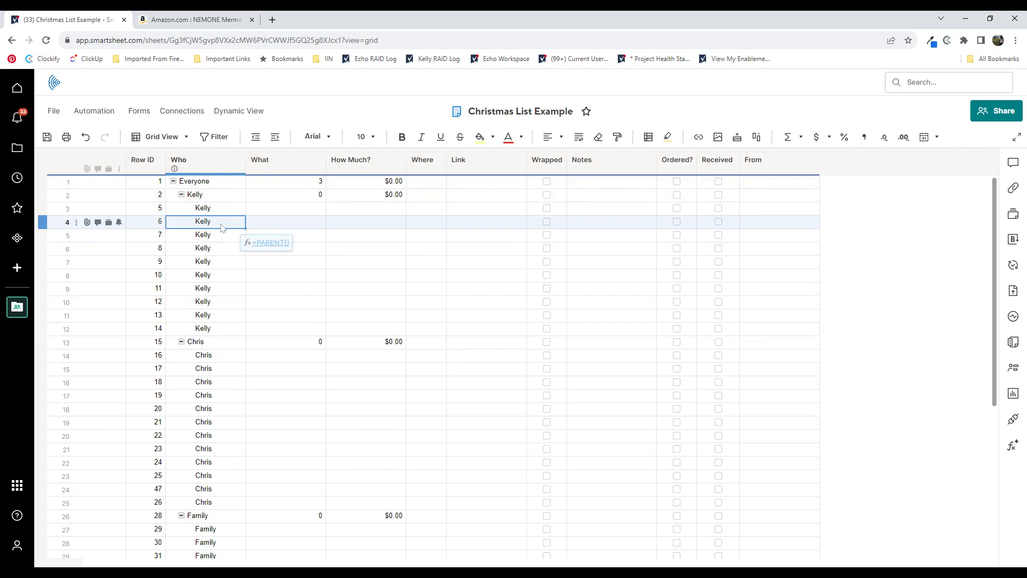
- Enter "Rollerblades" as the first child's first gift in the What column, row 3
left_click(300, 212)
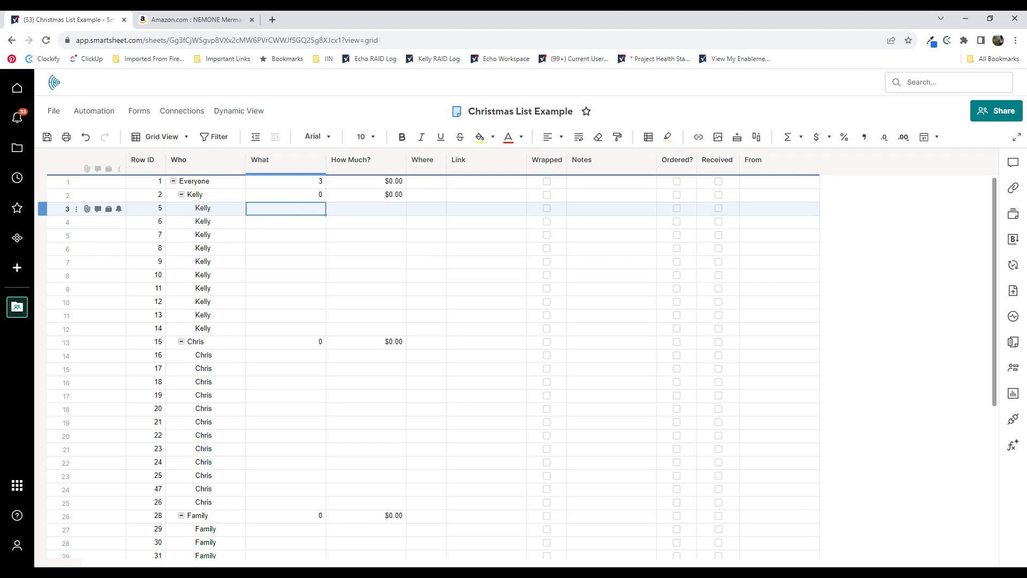
type("Roll")
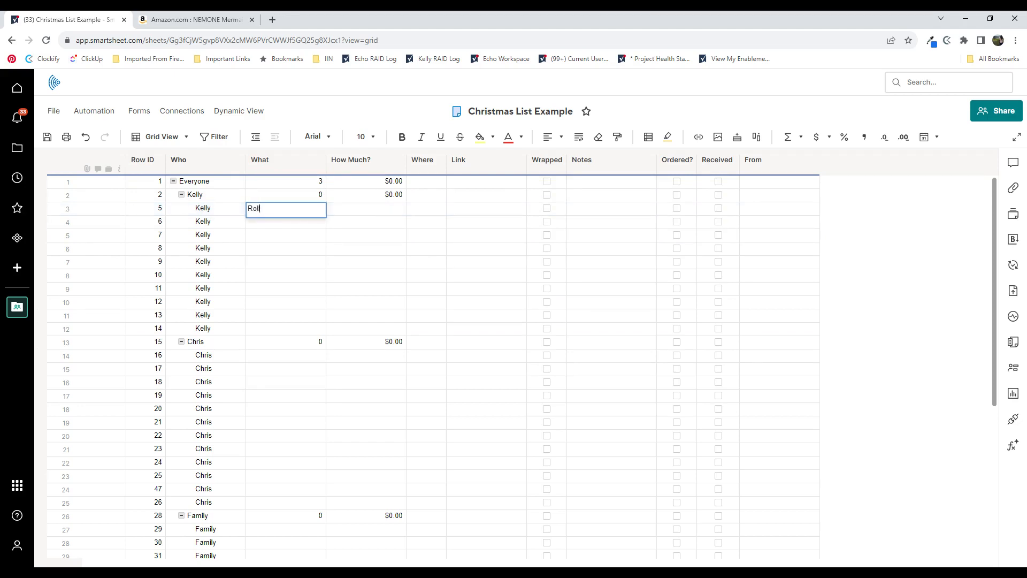
type("erblades")
key("Return")
- Check the first child's gift count in the What column, and collapse and re-expand that child's group of rows
left_click(322, 196)
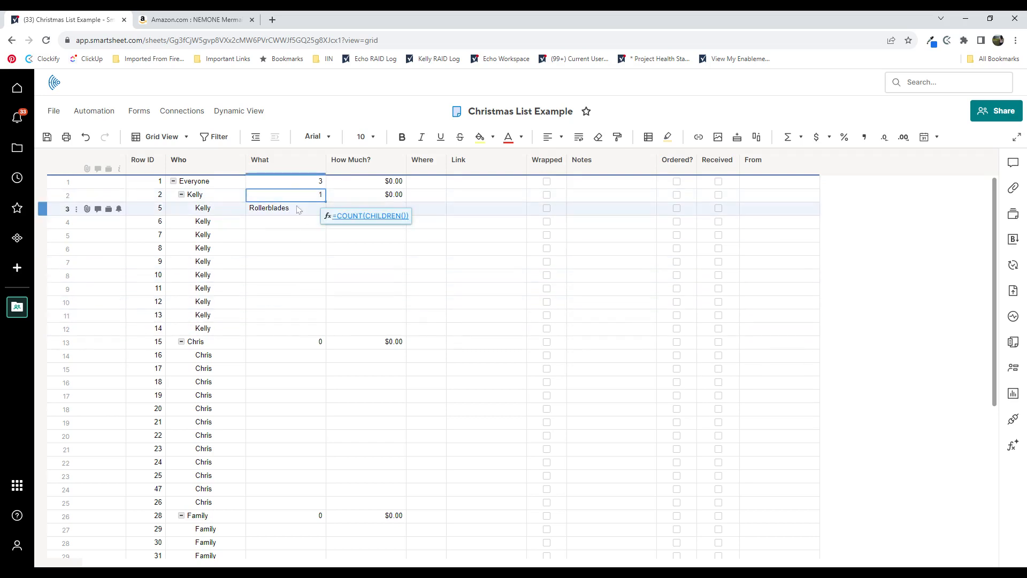
left_click(182, 194)
left_click(182, 194)
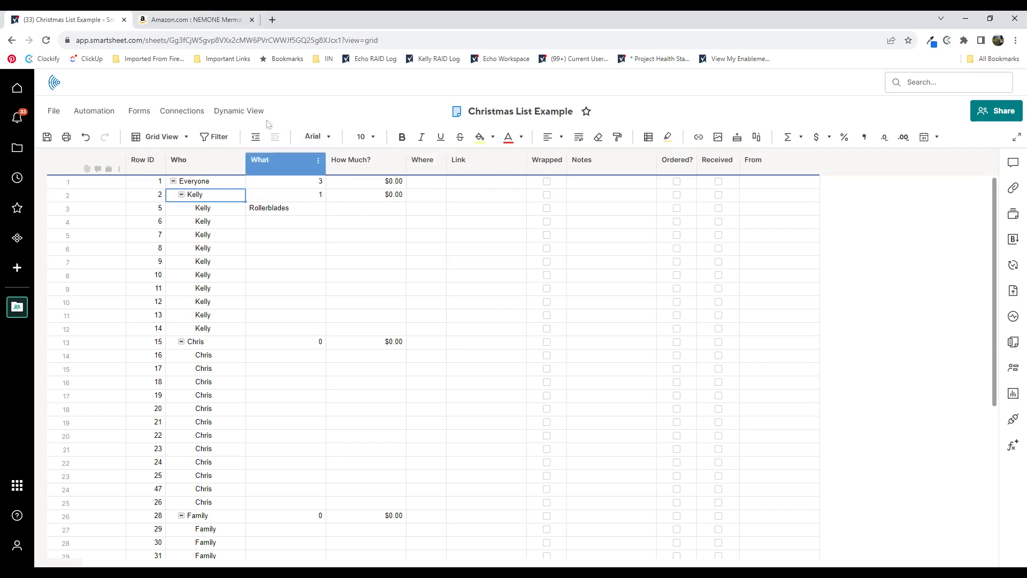
- Copy the web address of the Amazon NEMONE inline skates page into the Link cell of the Rollerblades row
left_click(199, 24)
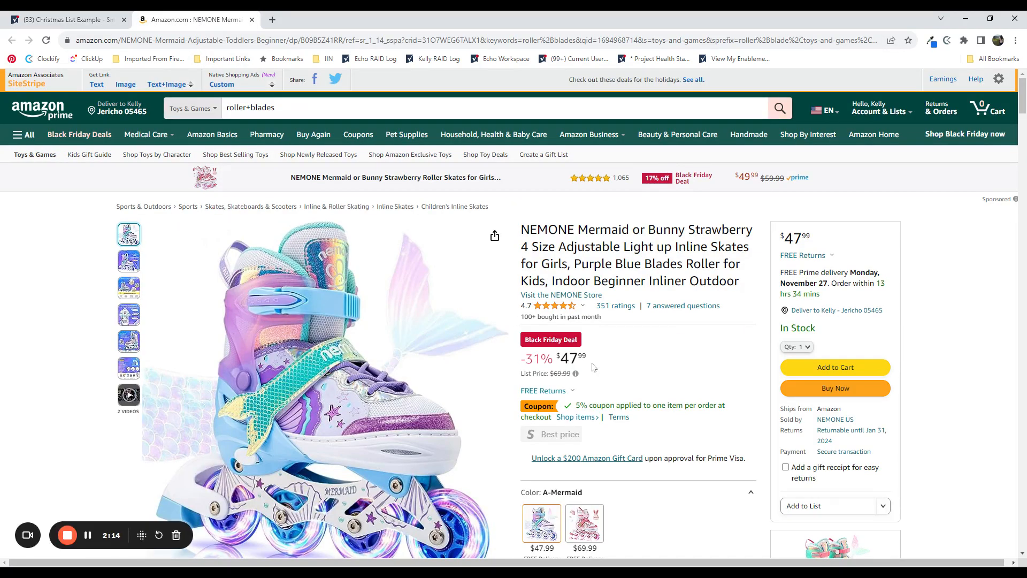
left_click(475, 41)
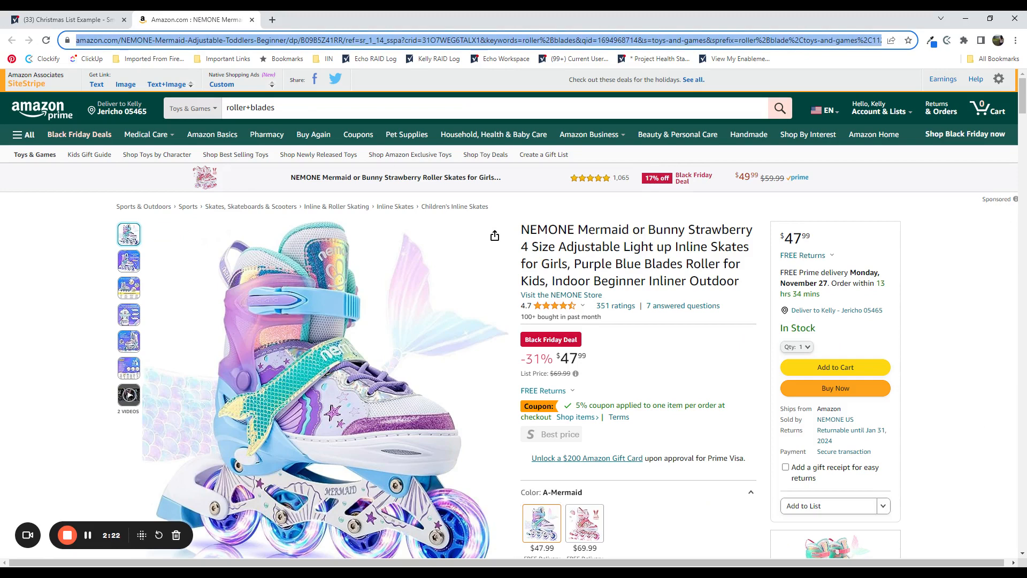
left_click(67, 20)
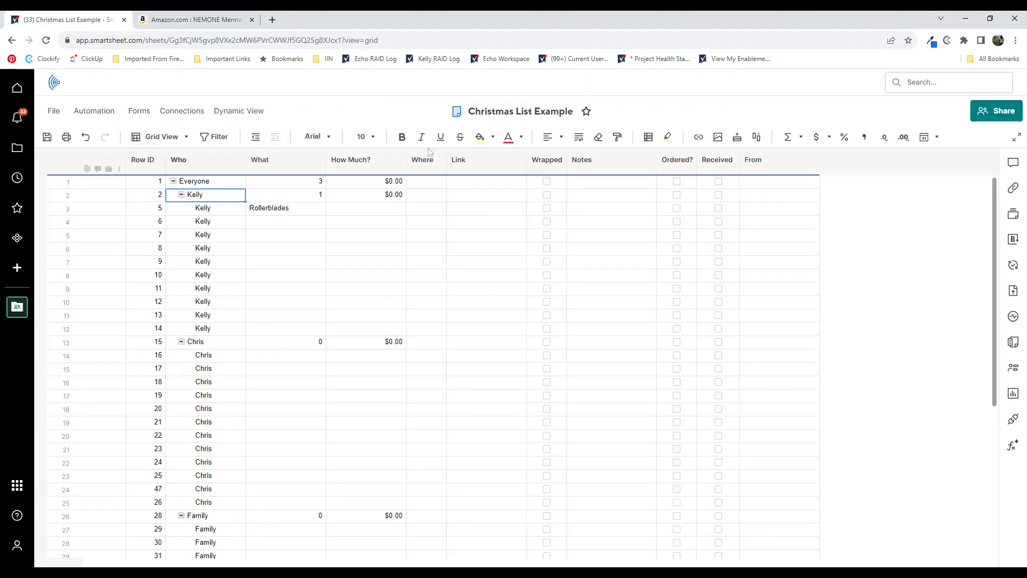
left_click(481, 211)
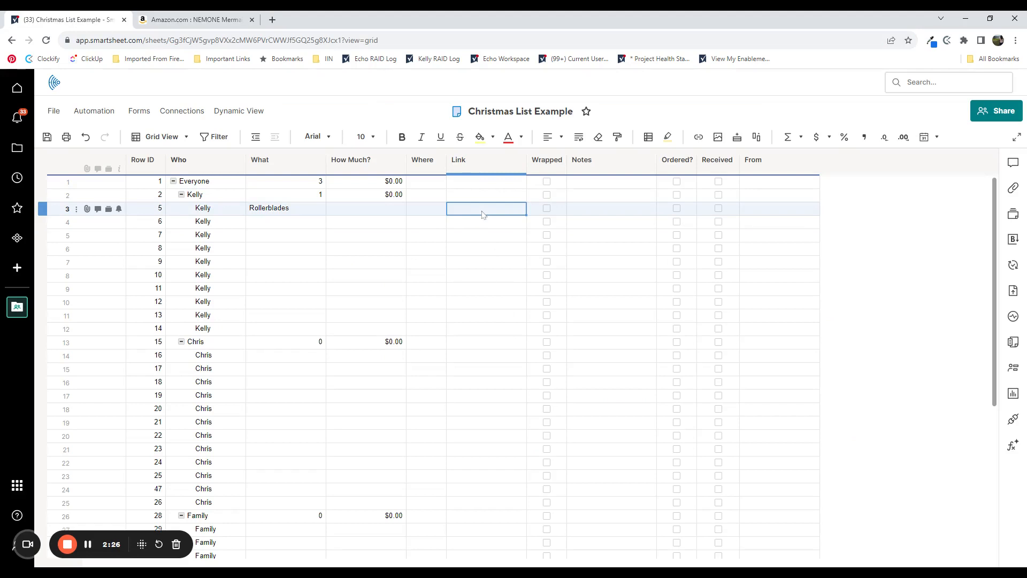
key("ctrl+v")
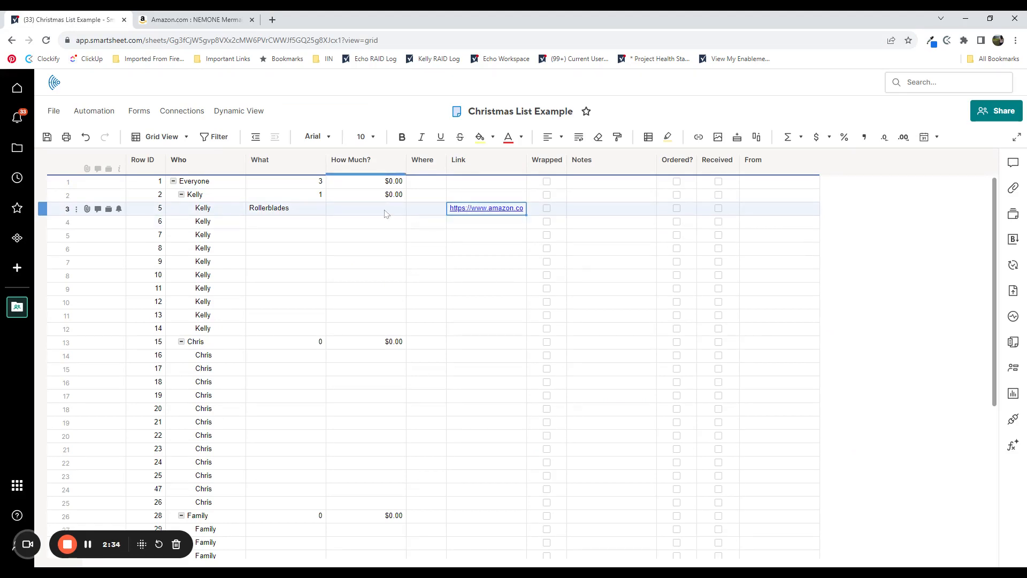
- Look up the skates' price on the Amazon page and enter 47.99 as the Rollerblades' How Much? value
left_click(192, 20)
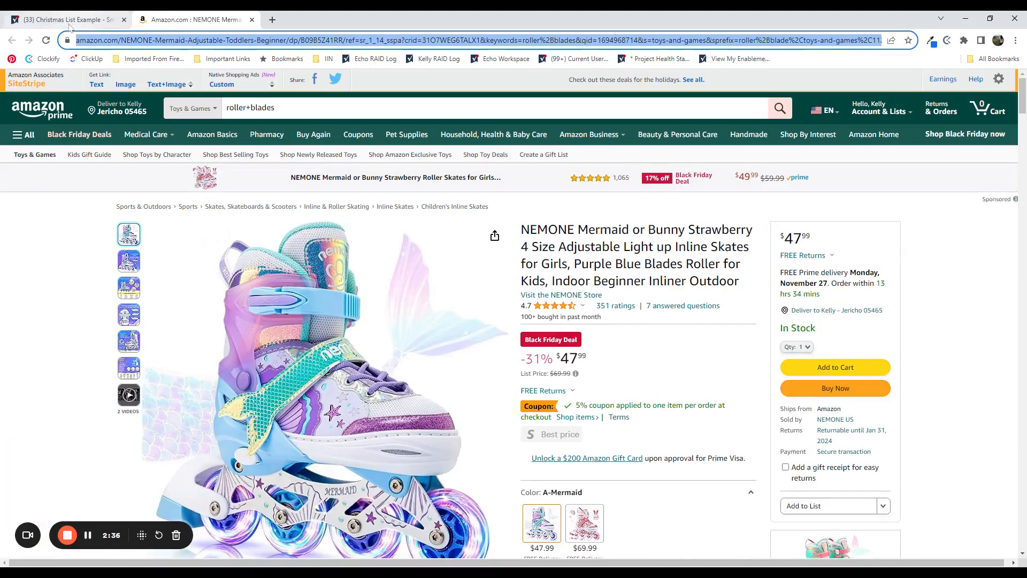
left_click(69, 20)
left_click(347, 208)
type("47.")
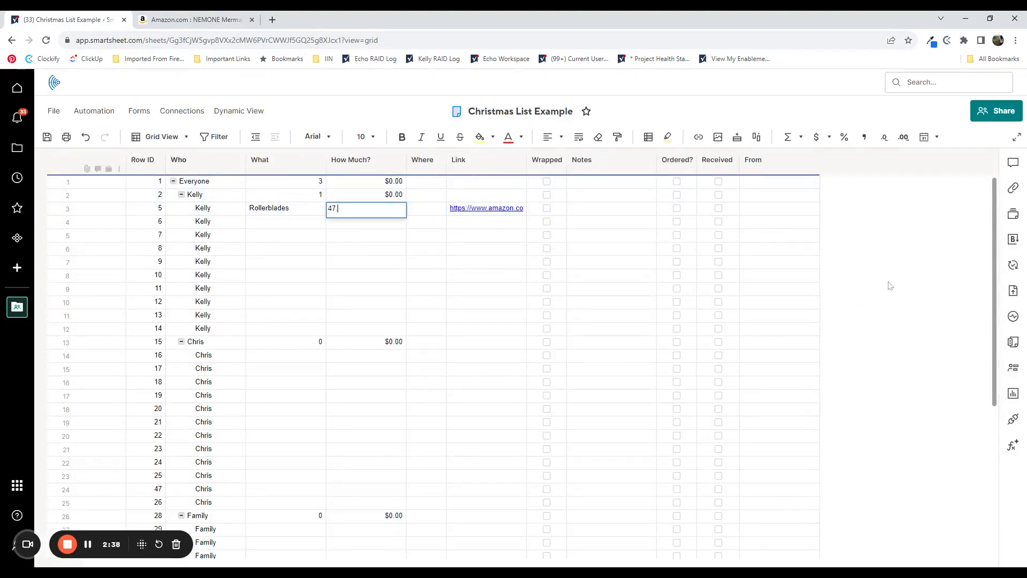
type("99")
key("Return")
left_click(380, 196)
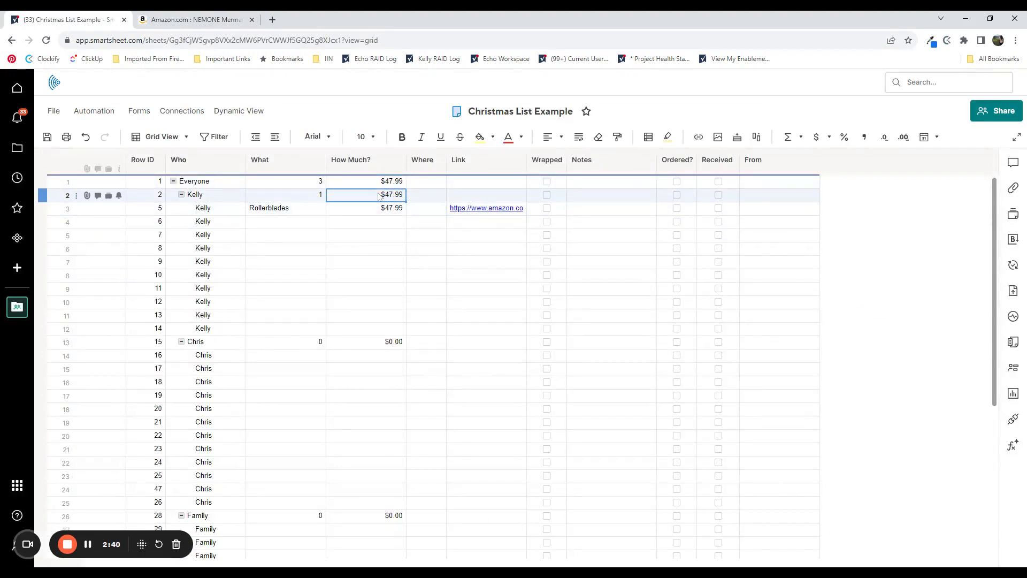
- Enter "Amazon" in the Where cell of the Rollerblades row
left_click(424, 210)
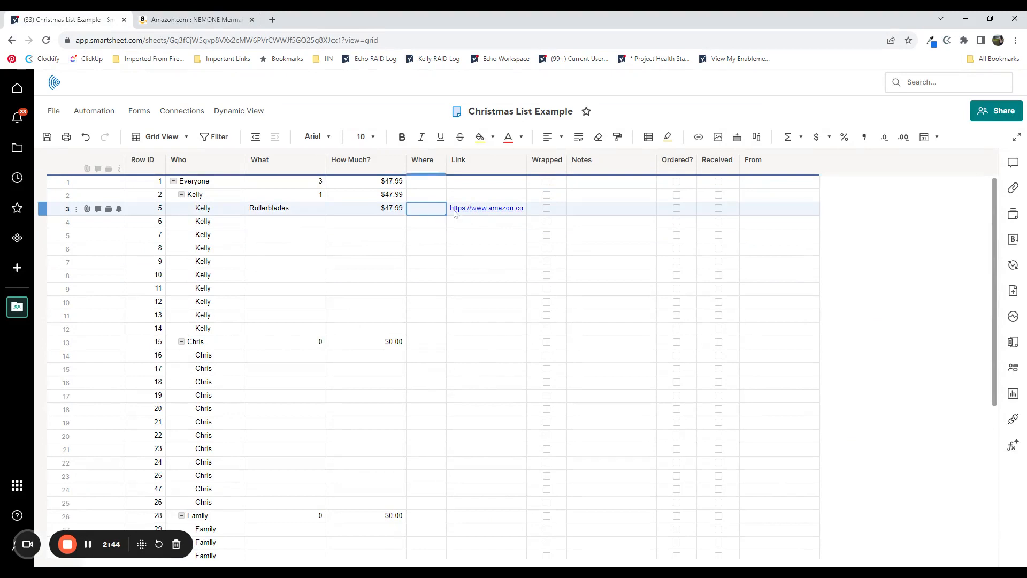
type("Amazon")
key("Return")
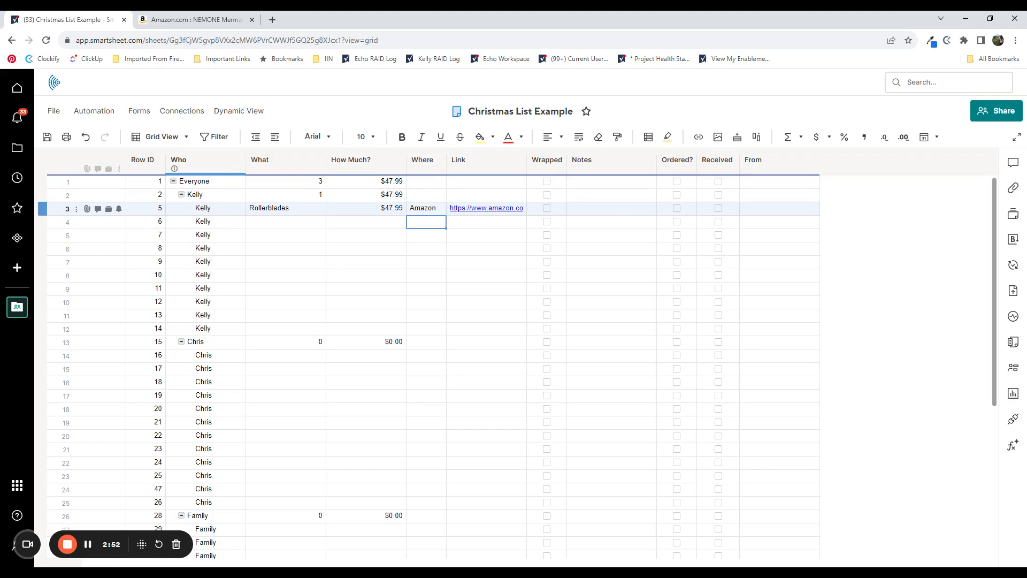
- Enter "Mountain Bike" as the first child's second gift in the What column, row 4
left_click(283, 225)
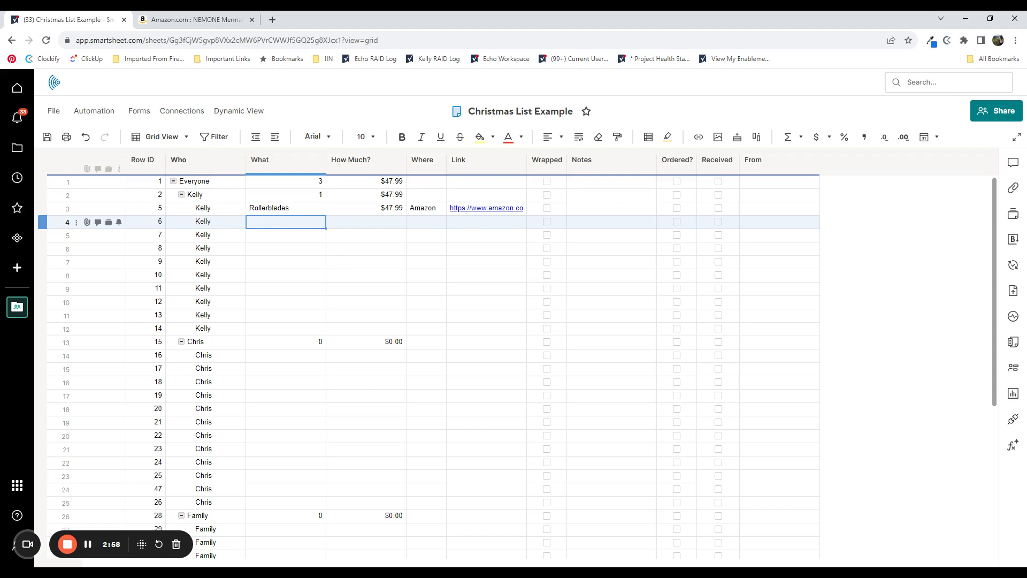
type("Mountain Bike")
key("Return")
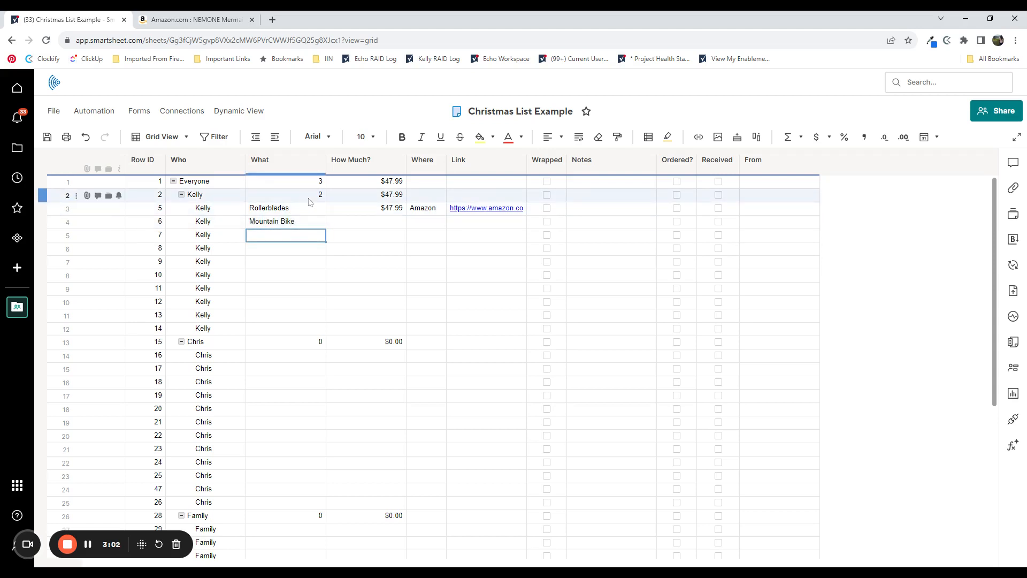
- Search Amazon for "mountain bike 26 inch" and open the Huffy Stone Mountain Bike product page
left_click(222, 21)
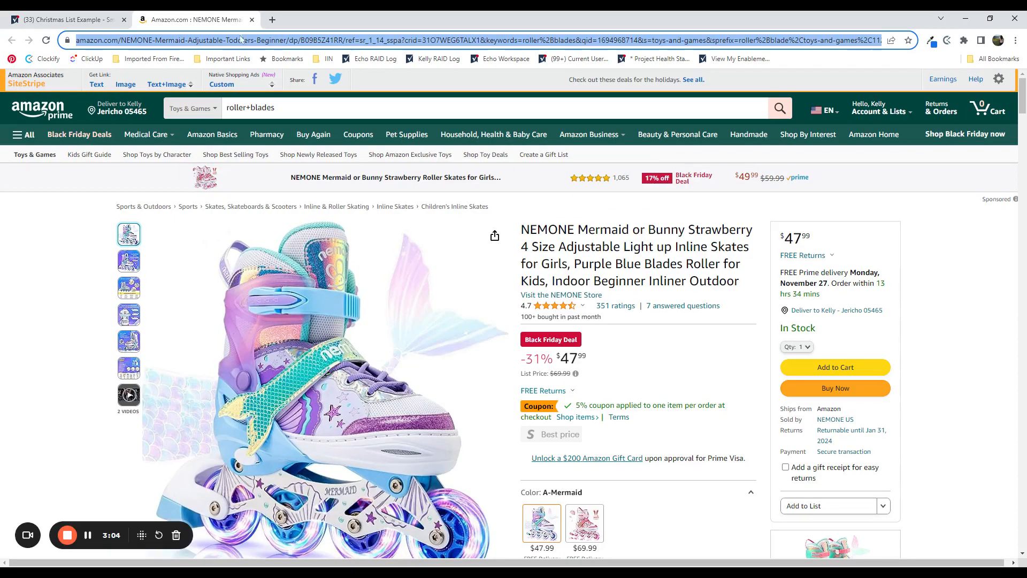
triple_click(277, 107)
type("mountain ")
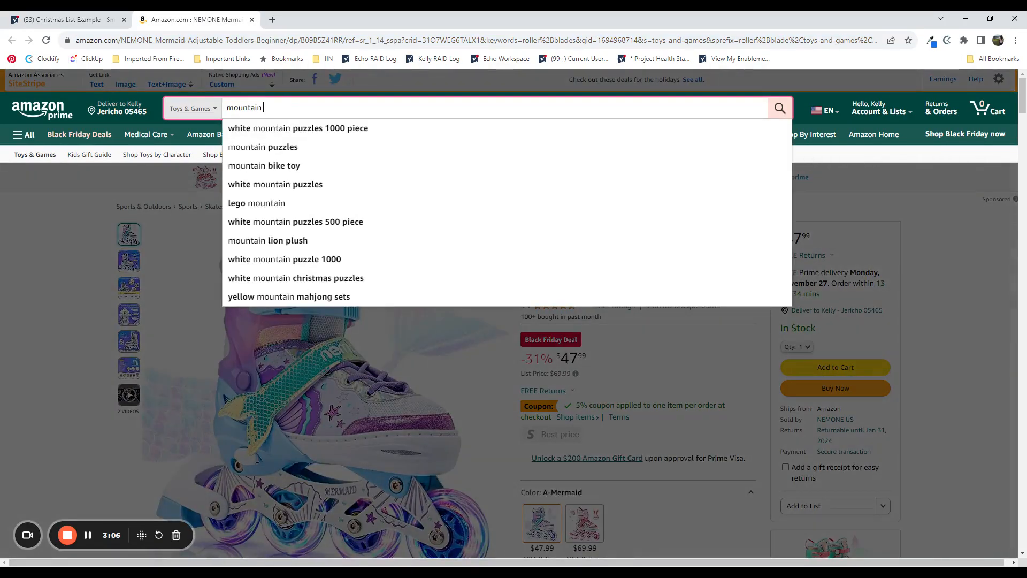
type("bike 26 inch")
key("Return")
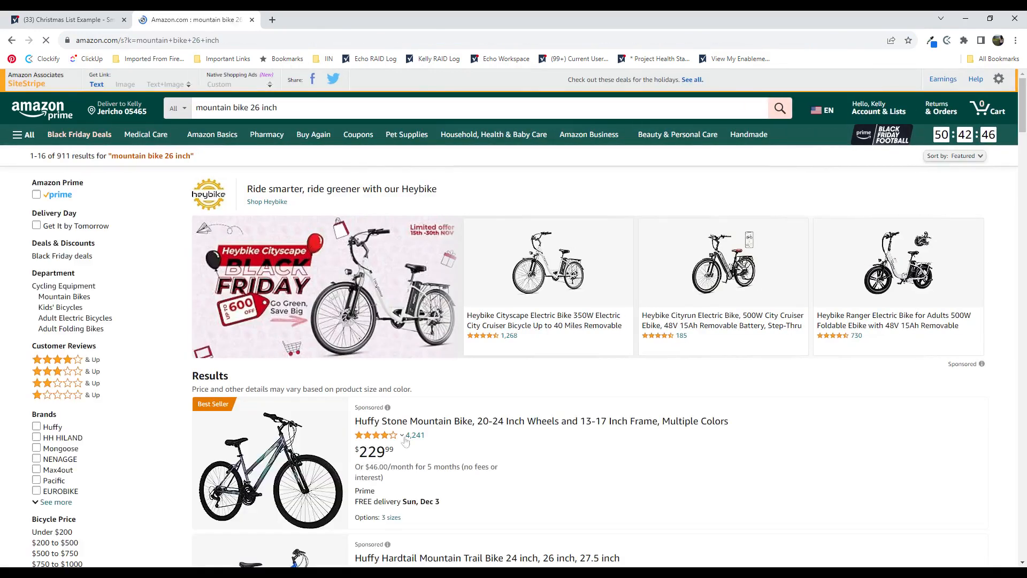
scroll(496, 411, "down", 2)
scroll(497, 411, "down", 3)
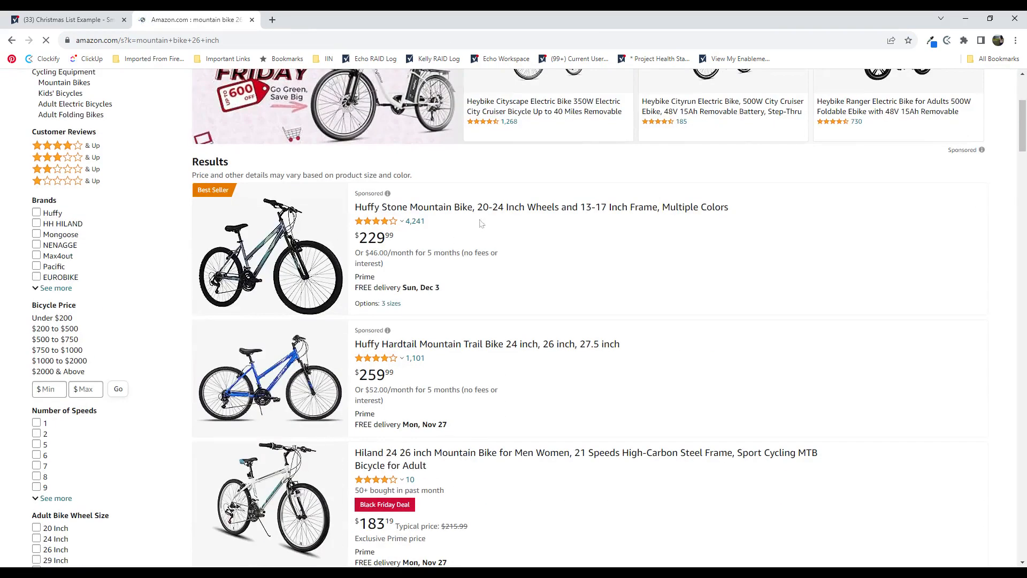
left_click(431, 208)
- Copy the Huffy bike page's web address into the Link cell of the Mountain Bike row in the Smartsheet list
left_click(428, 41)
left_click(81, 20)
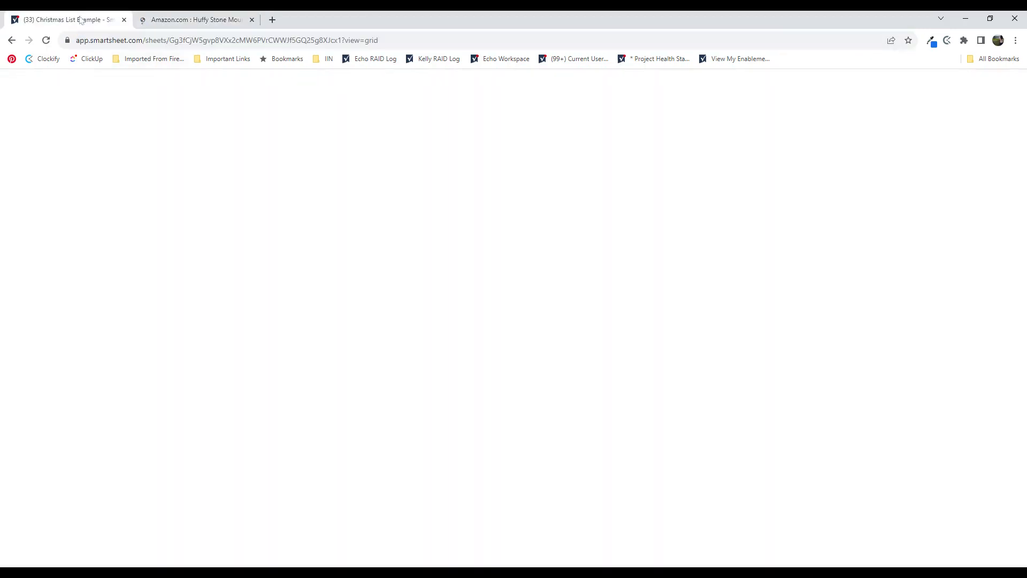
left_click(473, 223)
key("ctrl+v")
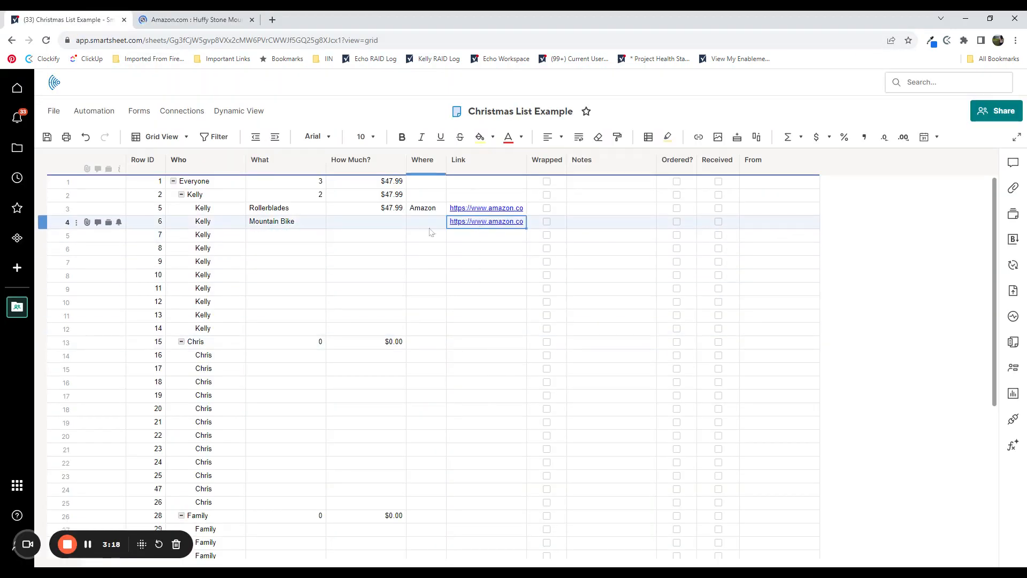
- Look up the bike's price on Amazon and enter 229.99 as the Mountain Bike's How Much? value
key("Left")
key("Left")
left_click(144, 17)
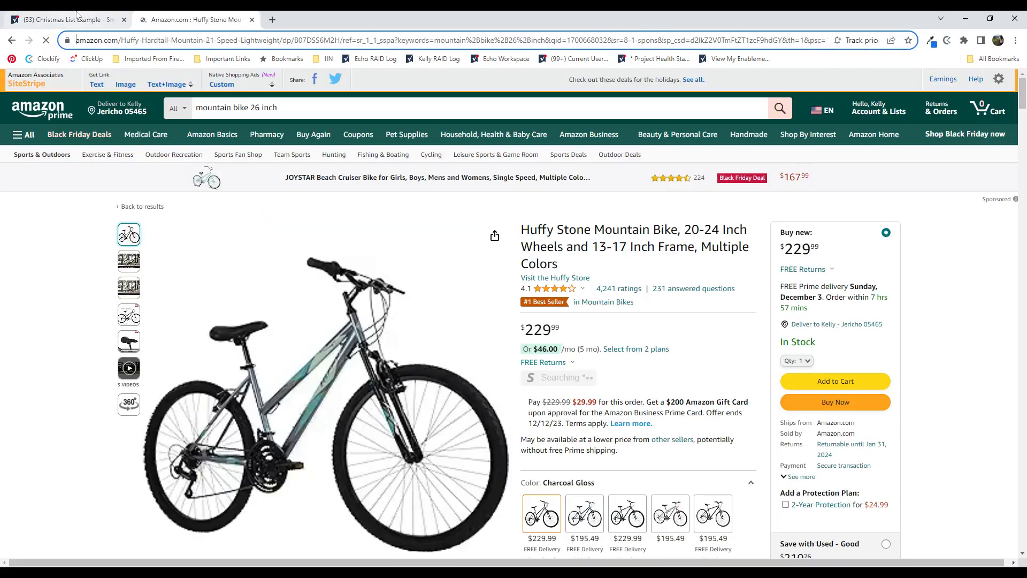
left_click(70, 20)
type("29.99")
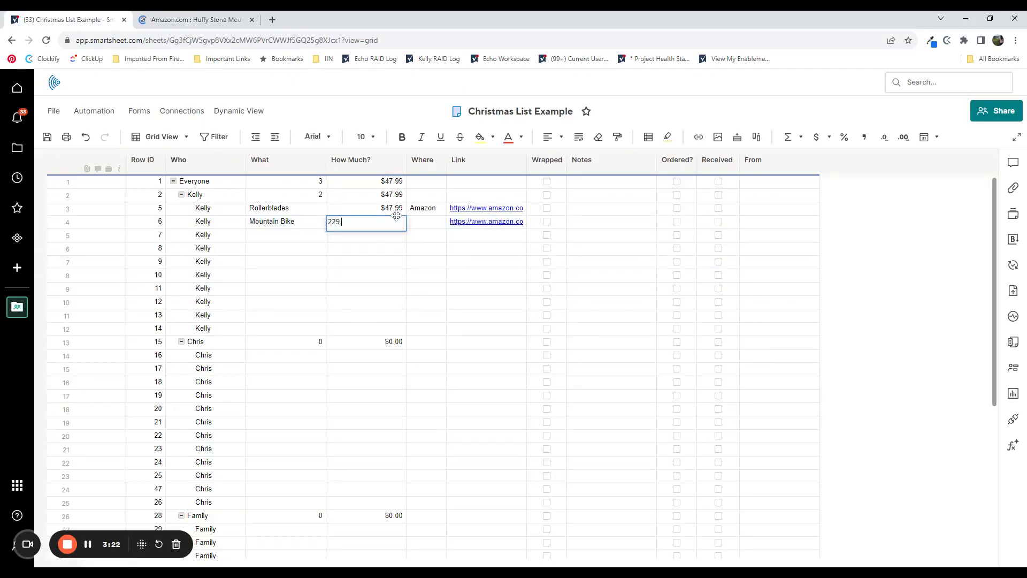
key("Return")
left_click(400, 195)
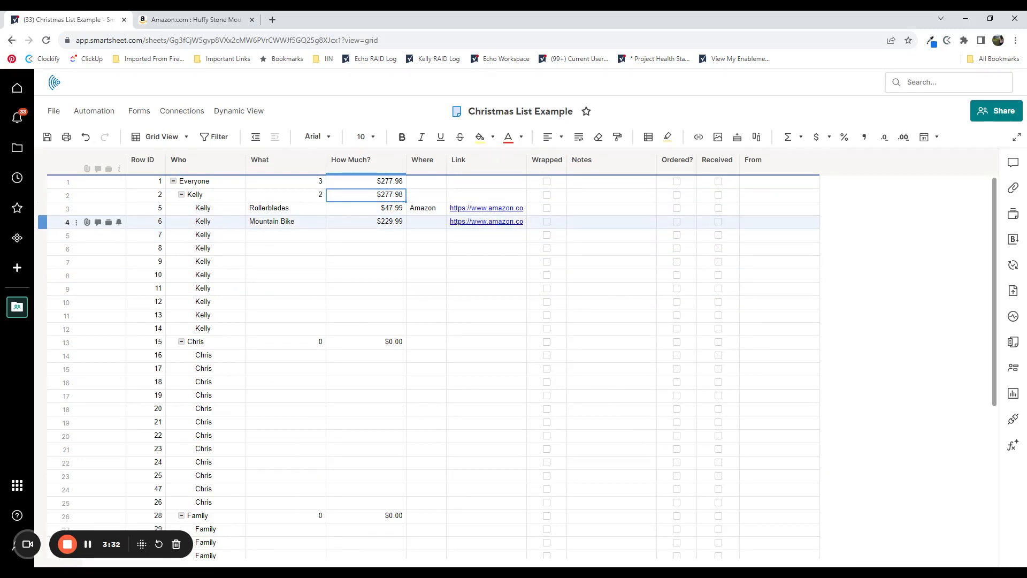
- Search Amazon for "paint kit" and open the Caliart acrylic paint set product page
left_click(278, 358)
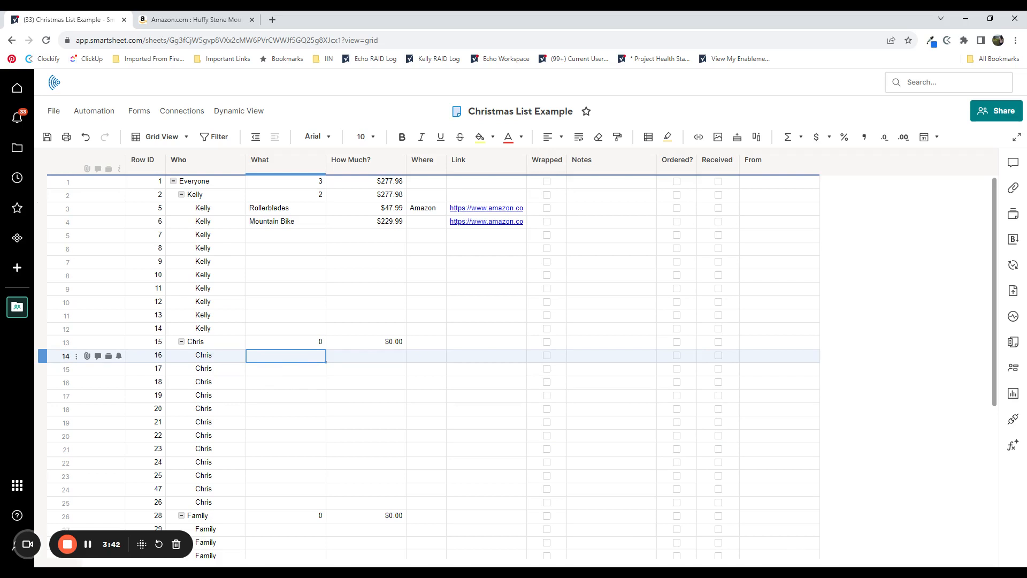
left_click(187, 19)
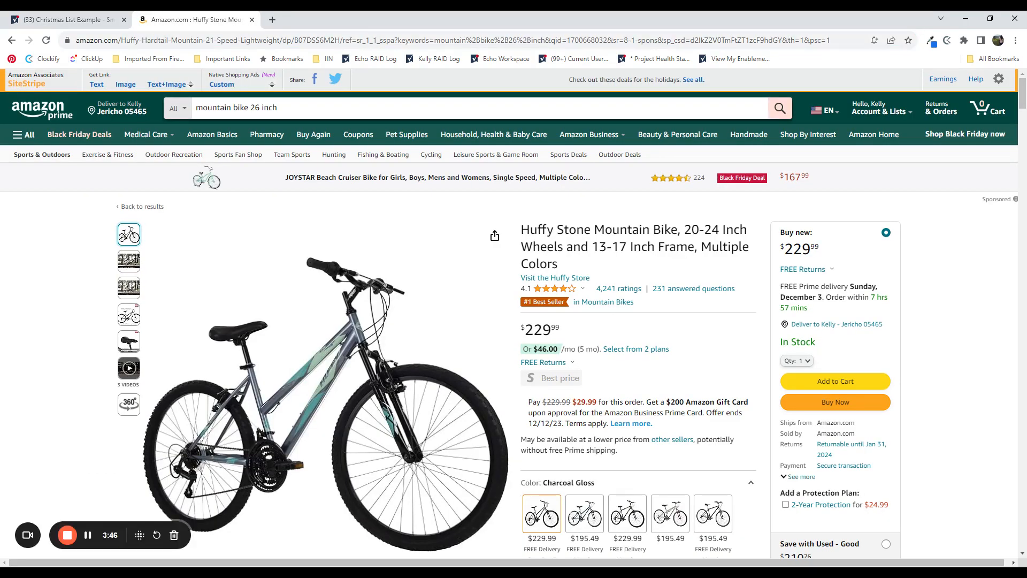
left_click(321, 108)
type("paint kit")
key("Return")
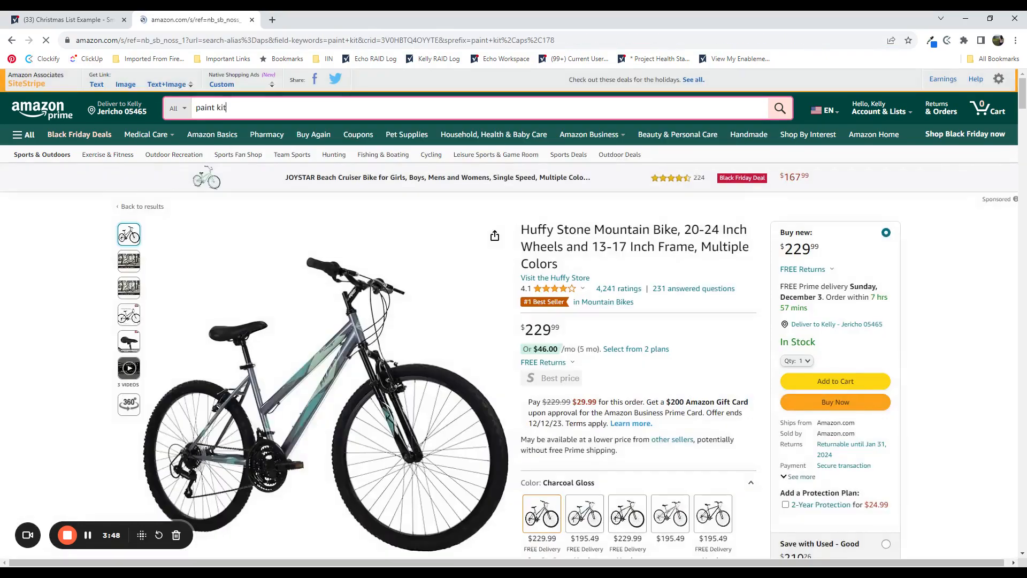
scroll(487, 463, "down", 3)
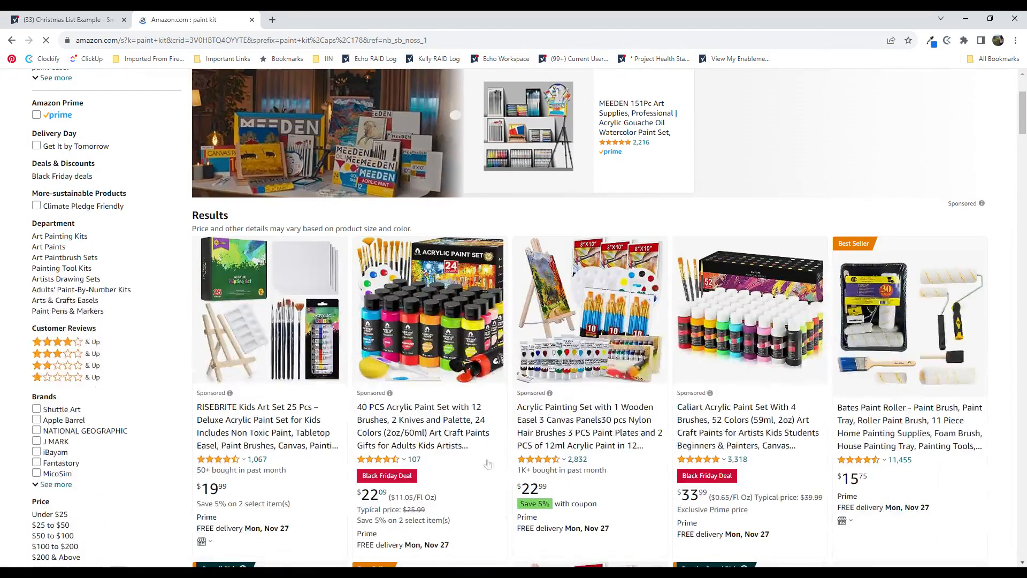
left_click(708, 431)
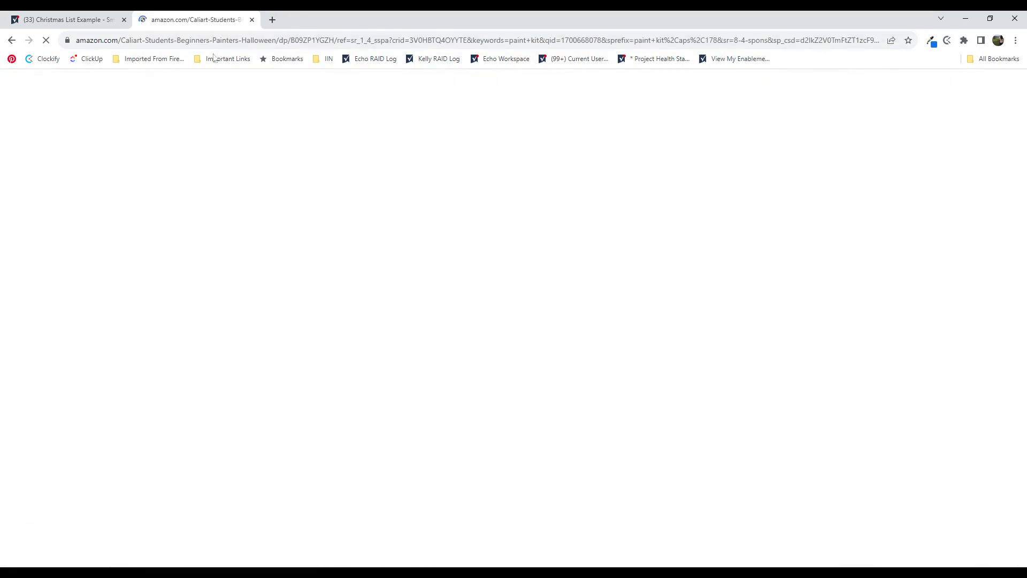
- Copy the Caliart paint set page's web address into the Link cell of row 14 in the Smartsheet list
left_click(217, 41)
left_click(68, 20)
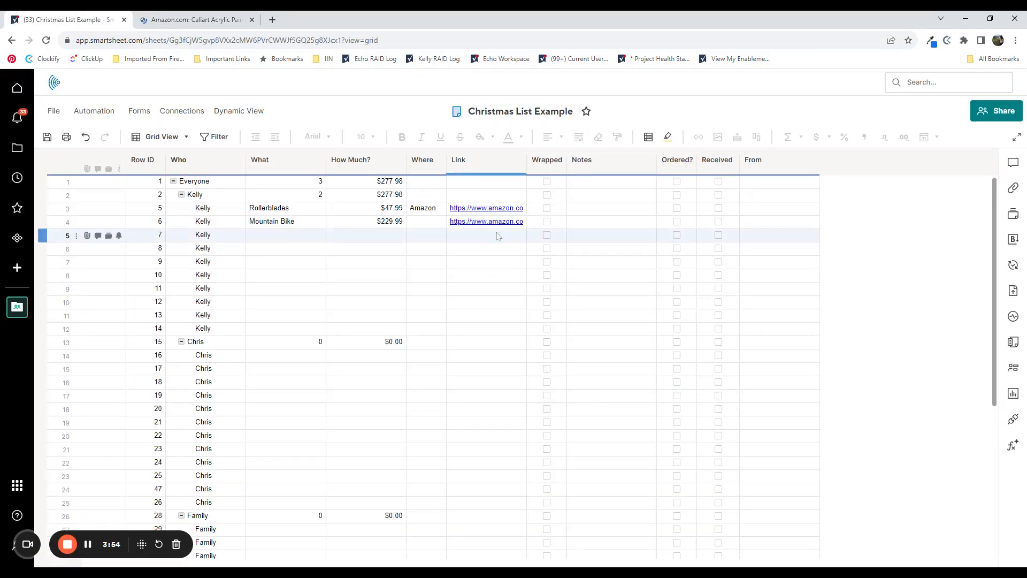
left_click(478, 357)
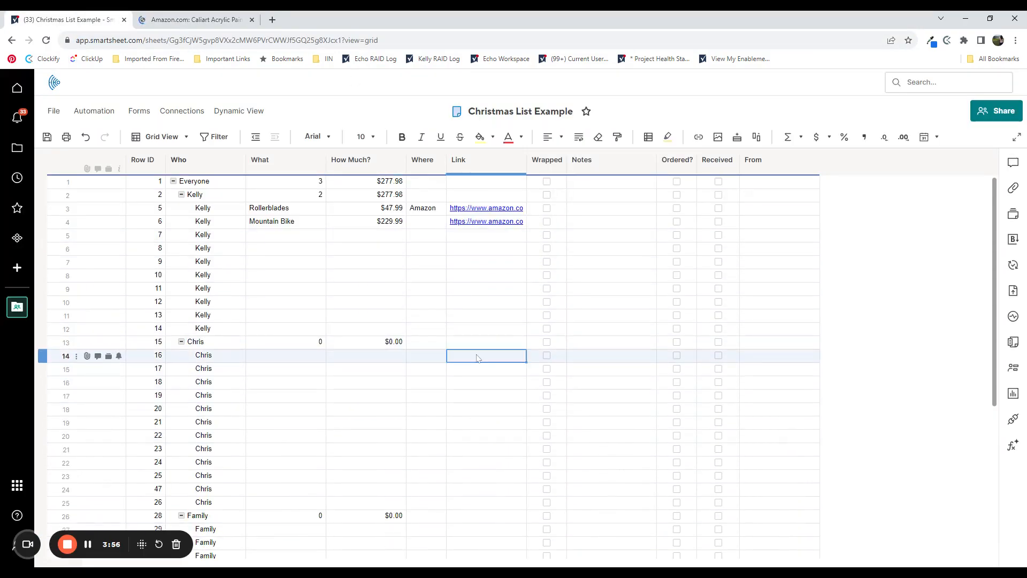
key("ctrl+v")
- Enter "Paint Kit" as the second child's first gift in the What column, row 14
left_click(318, 357)
type("Pa")
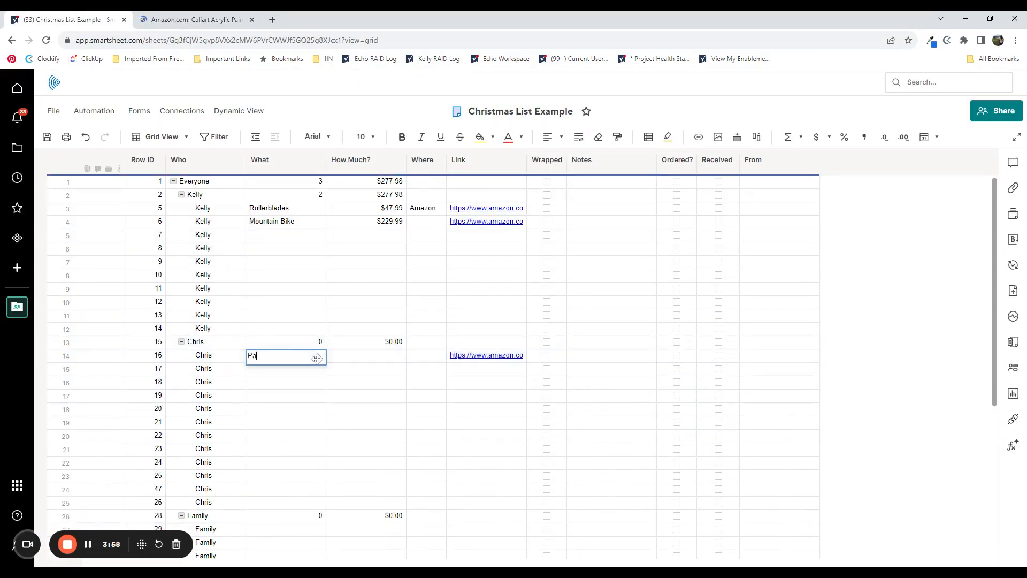
type("int Kit")
key("Return")
- Look up the paint set's price on Amazon and enter 33.99 as the Paint Kit's How Much? value
left_click(367, 355)
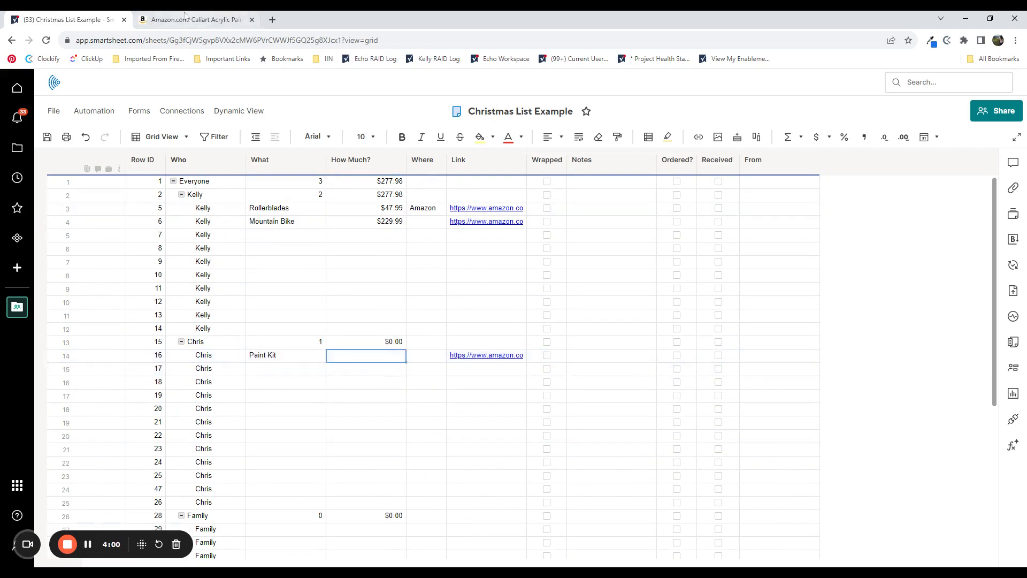
left_click(185, 14)
left_click(67, 20)
type("3")
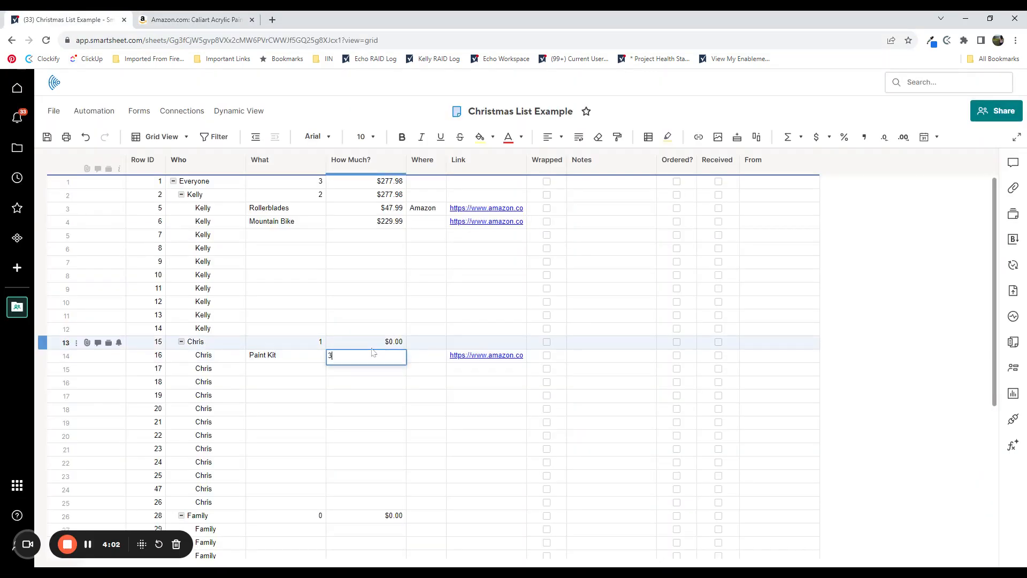
type(".3")
key("BackSpace")
key("BackSpace")
type("3.99")
key("Return")
- Enter "Amazon" as the store in the Where column of the Paint Kit row
left_click(417, 353)
type("Amazon")
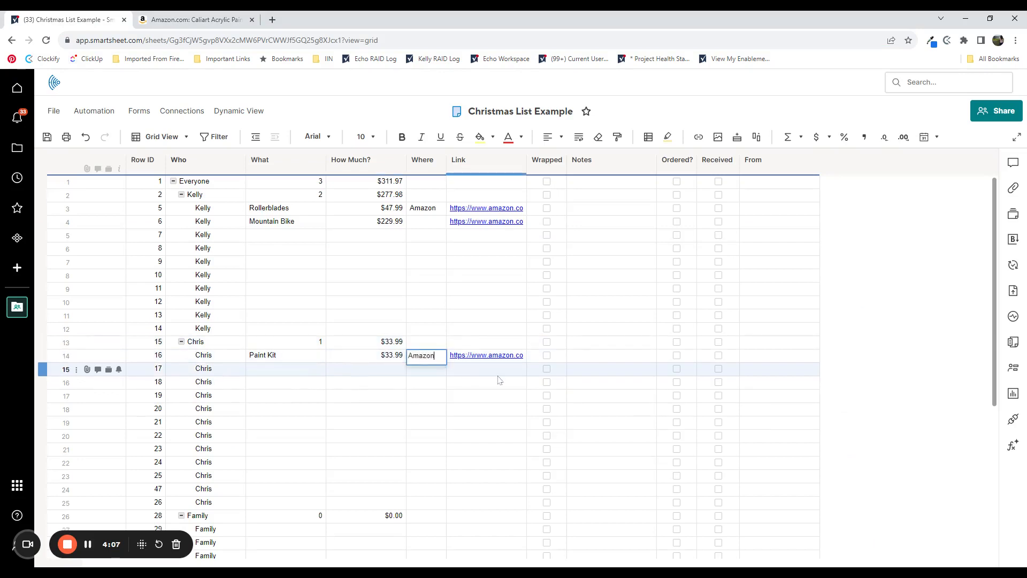
key("Return")
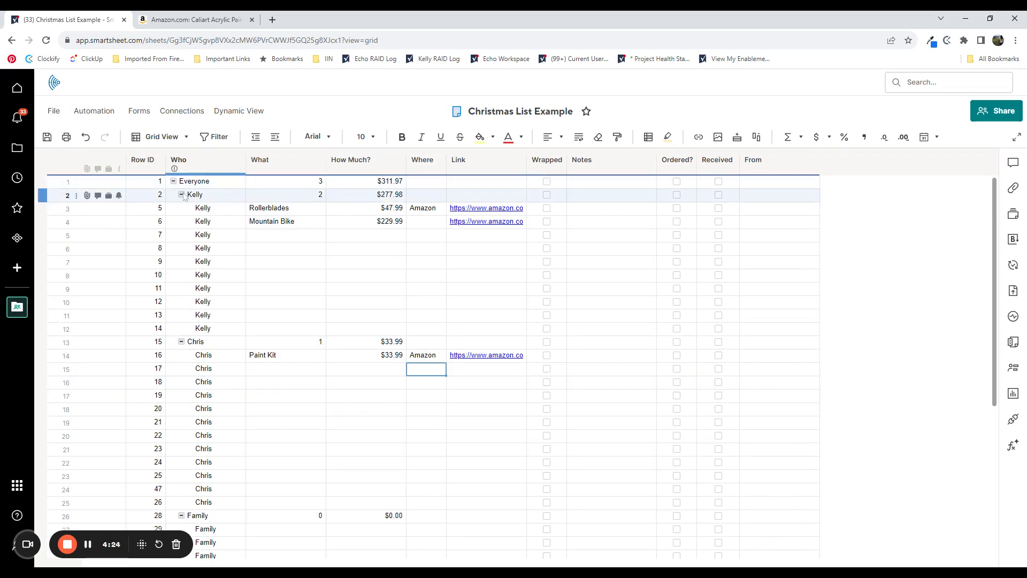
- Examine the gift counts and cost totals in both children's parent rows and the Everyone row, including the overall cost formula
left_click_drag(221, 195, 369, 196)
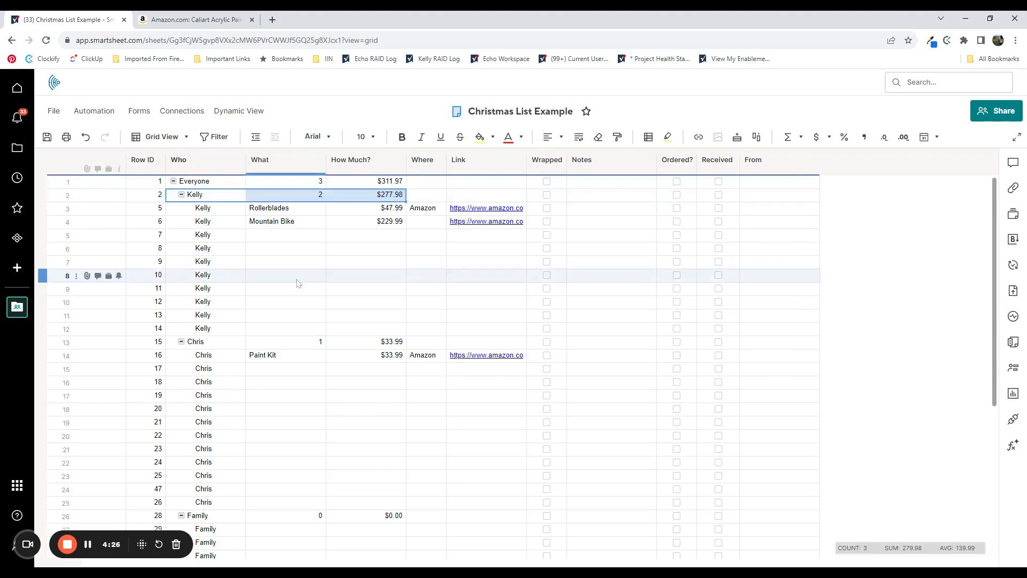
left_click(237, 345)
left_click_drag(237, 348, 400, 349)
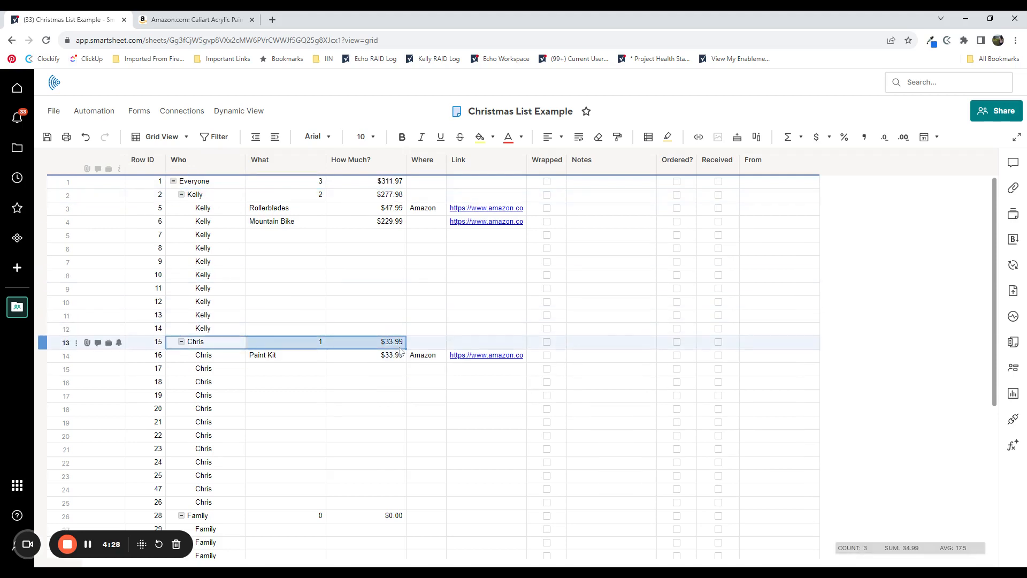
left_click_drag(220, 185, 366, 184)
left_click(396, 185)
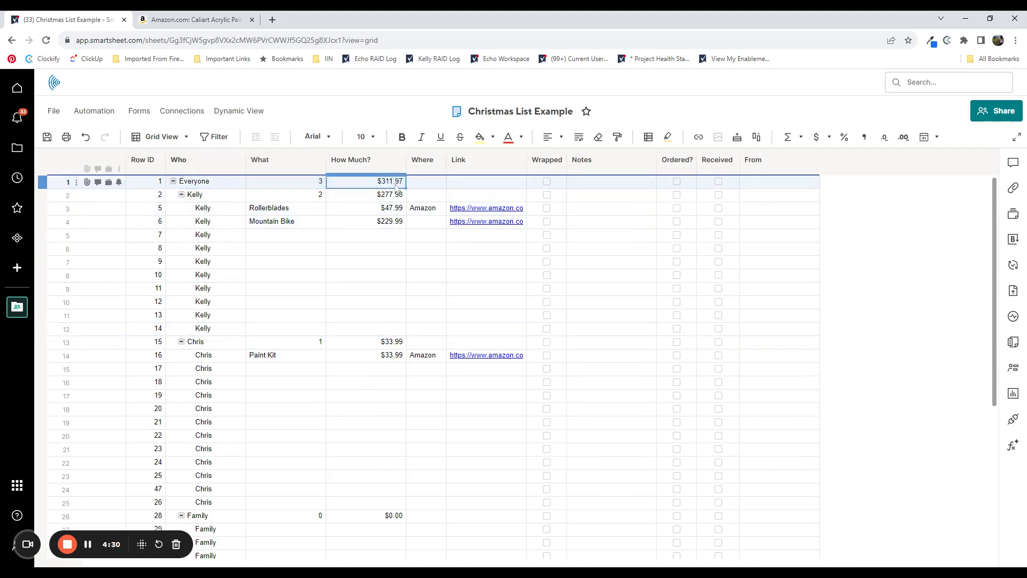
mouse_move(396, 185)
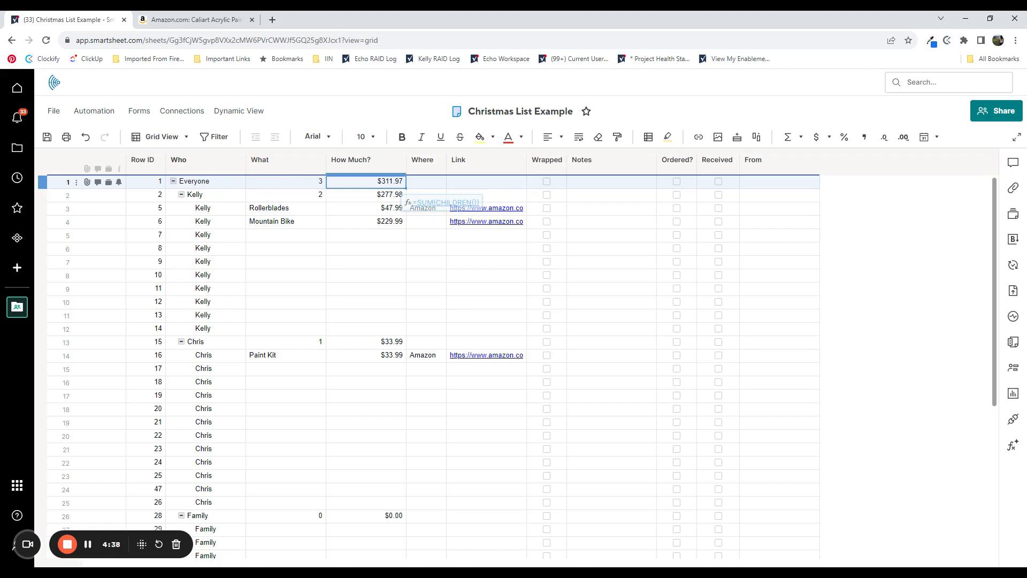
- Reorder the columns so that Ordered? and Received come directly after Link and before Wrapped
scroll(145, 375, "down", 3)
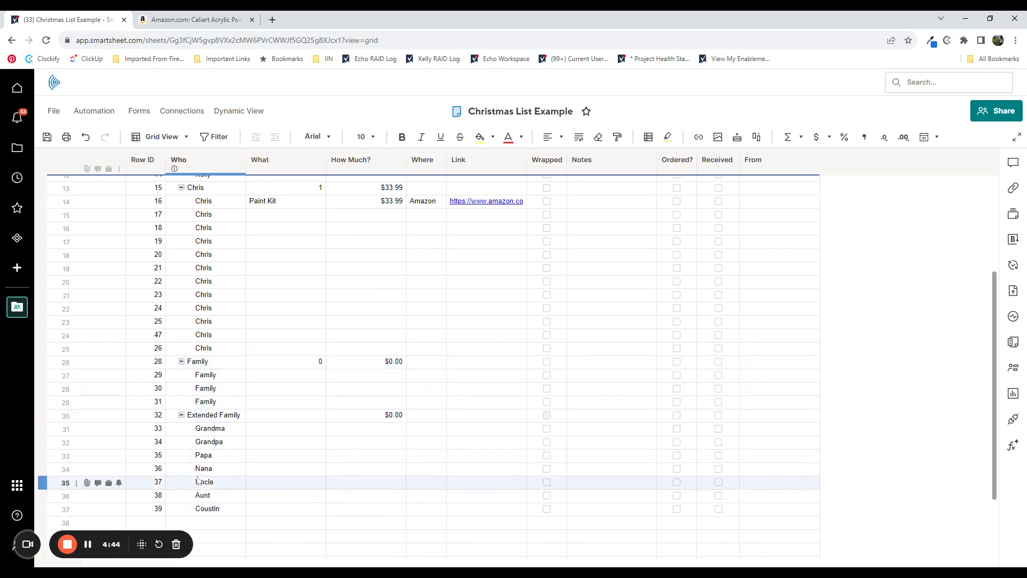
left_click_drag(677, 160, 548, 170)
left_click_drag(652, 193, 665, 283)
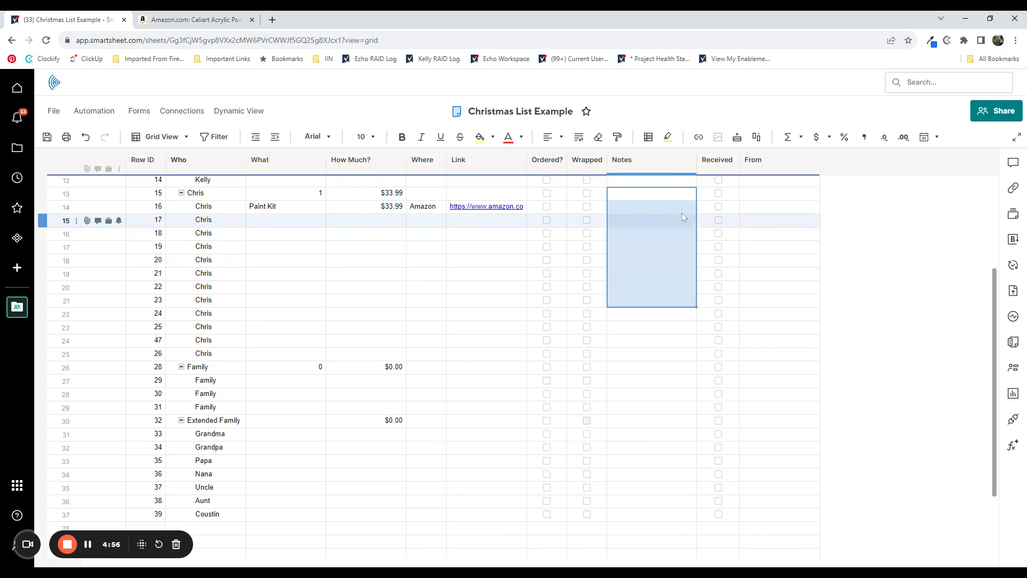
left_click_drag(717, 159, 591, 185)
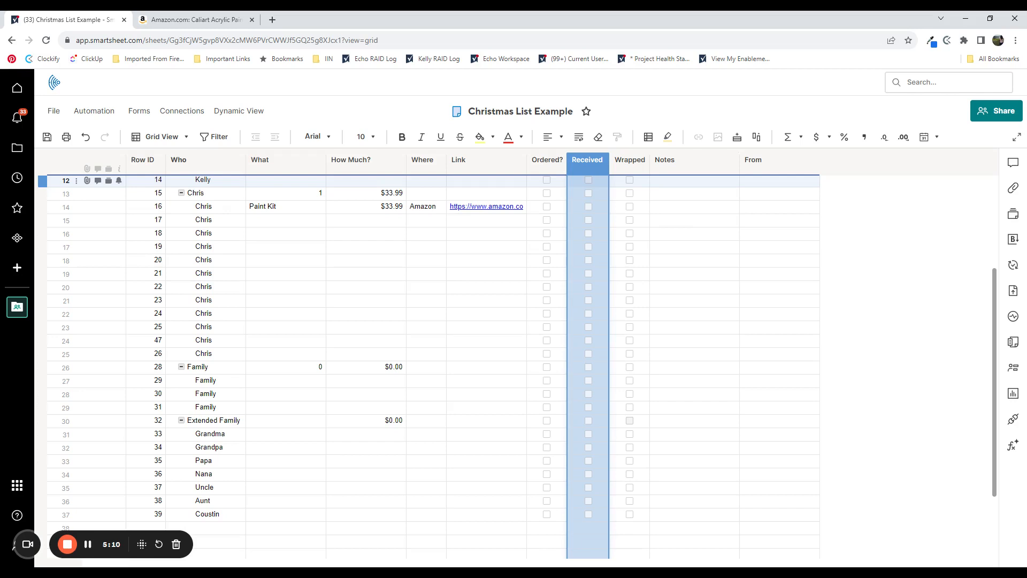
- Mark the Paint Kit in row 14 as Ordered? and Received, and save the sheet
left_click(547, 207)
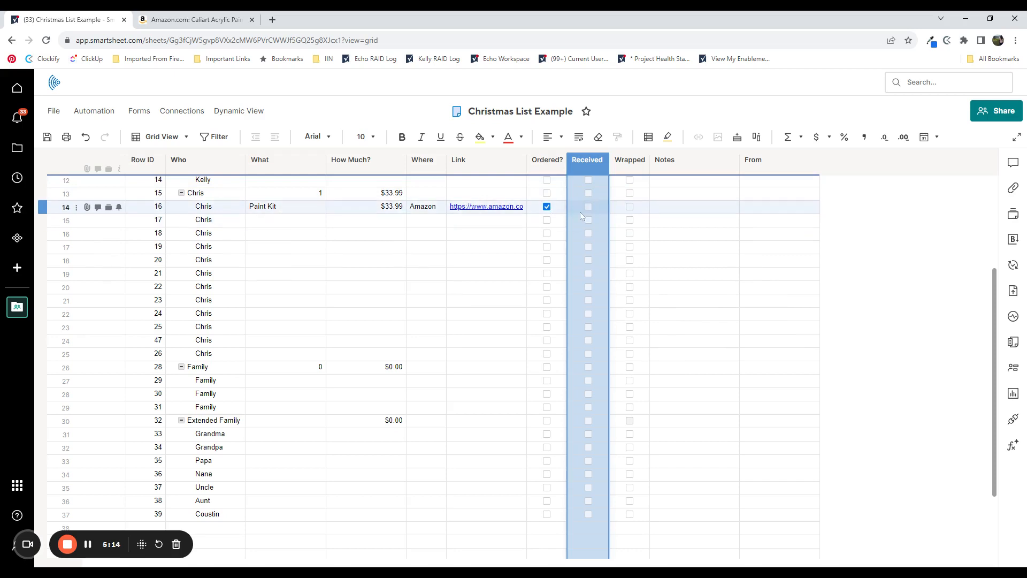
left_click(597, 211)
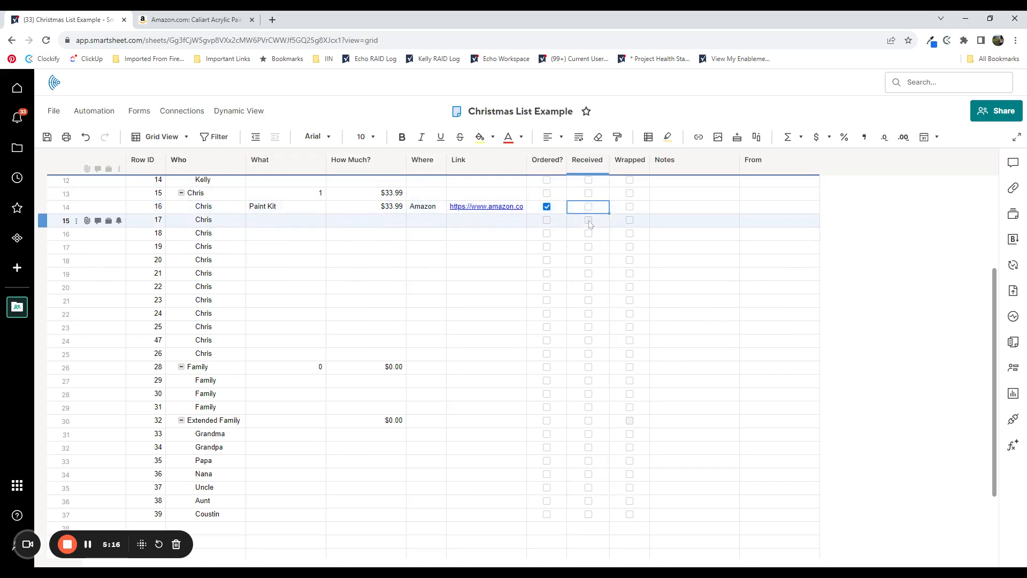
left_click(589, 206)
scroll(562, 294, "up", 3)
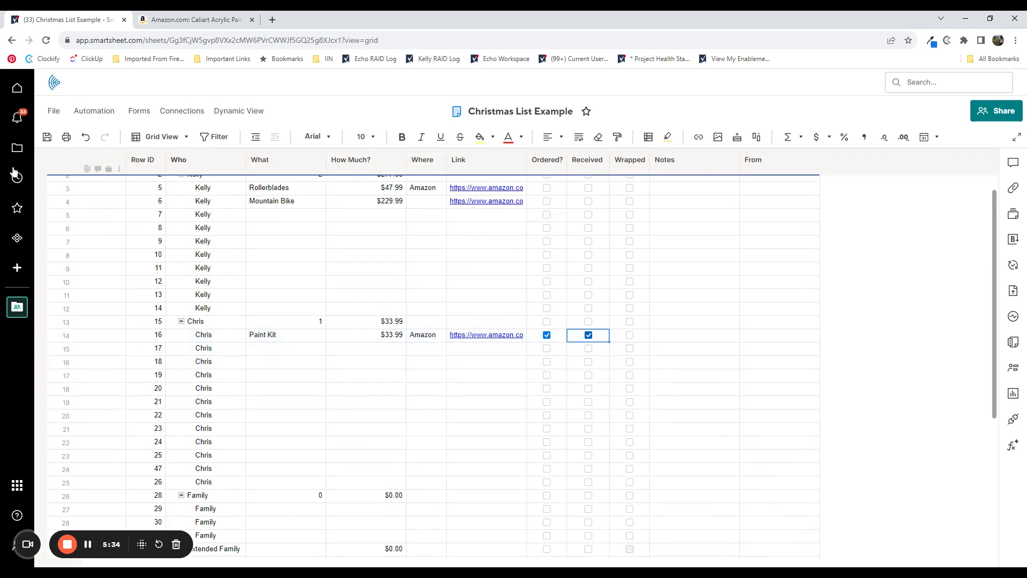
left_click(47, 137)
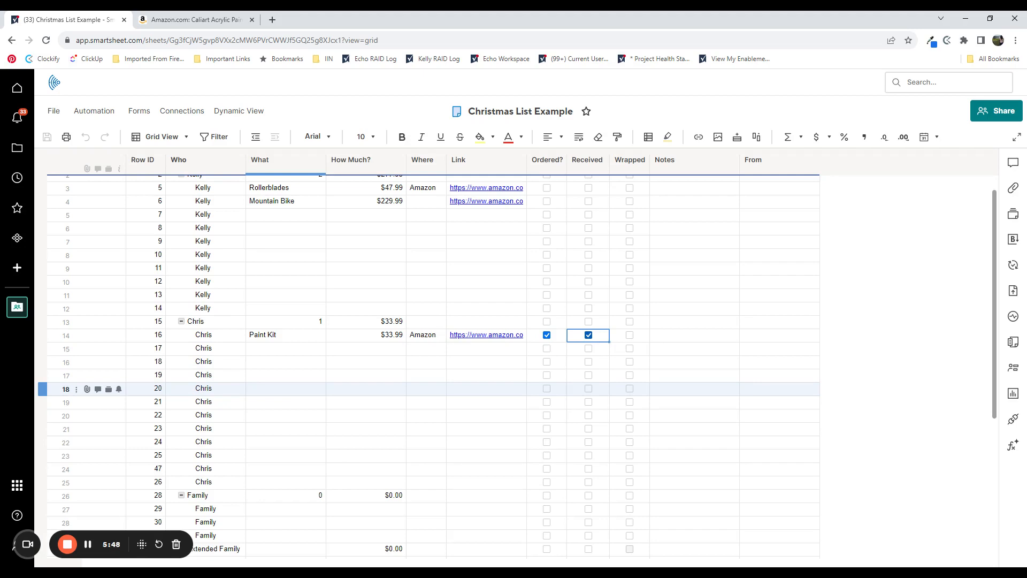
double_click(142, 159)
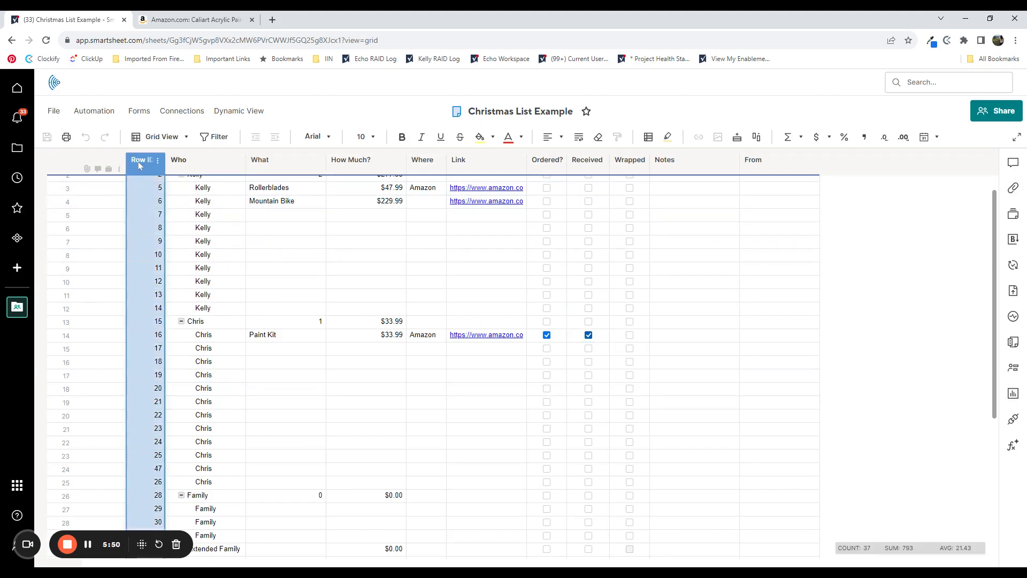
left_click(223, 400)
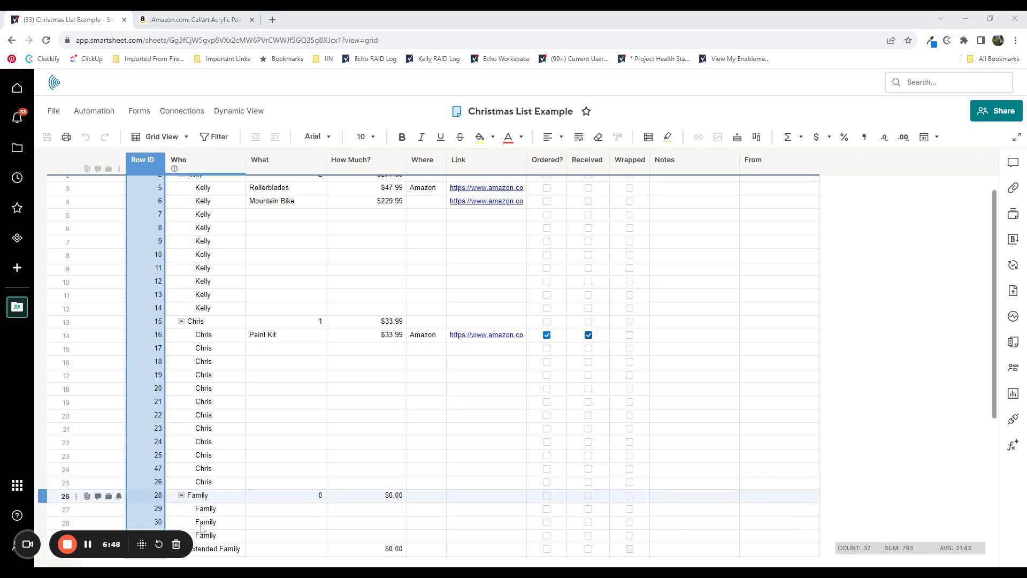
left_click(67, 545)
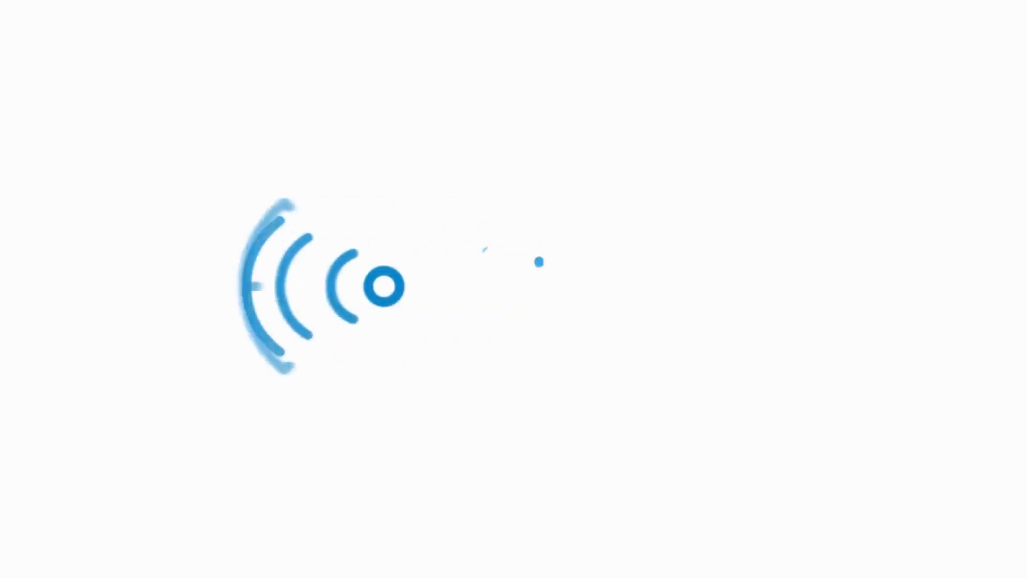